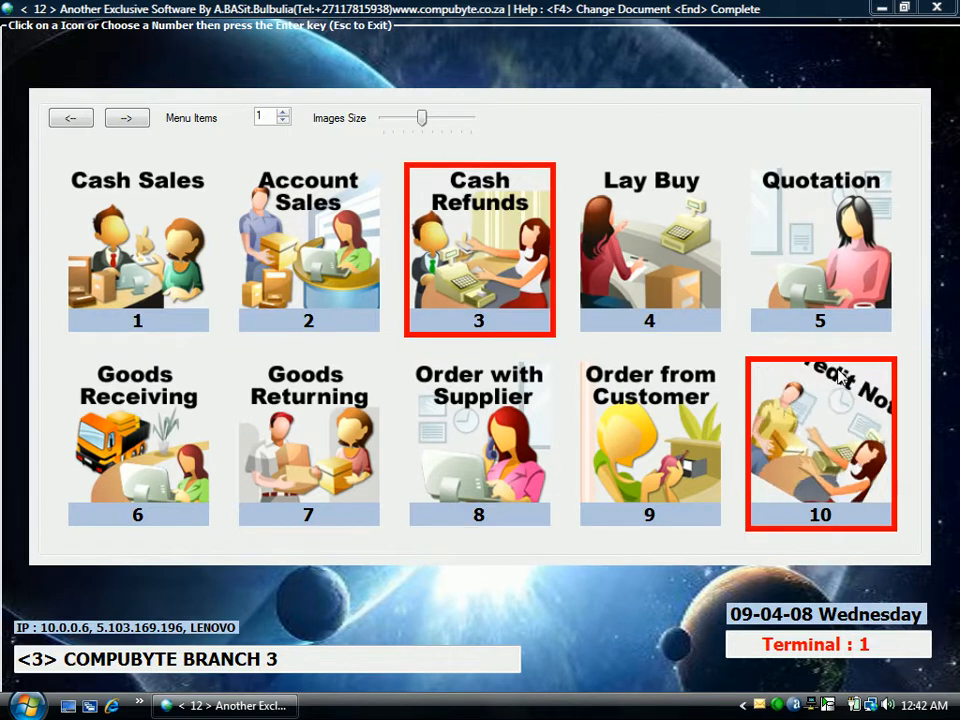
# Open an Account Sales document and select the MOTOVAC (PTY) LTD debtor account by searching for "moto"
pyautogui.click(483, 394)
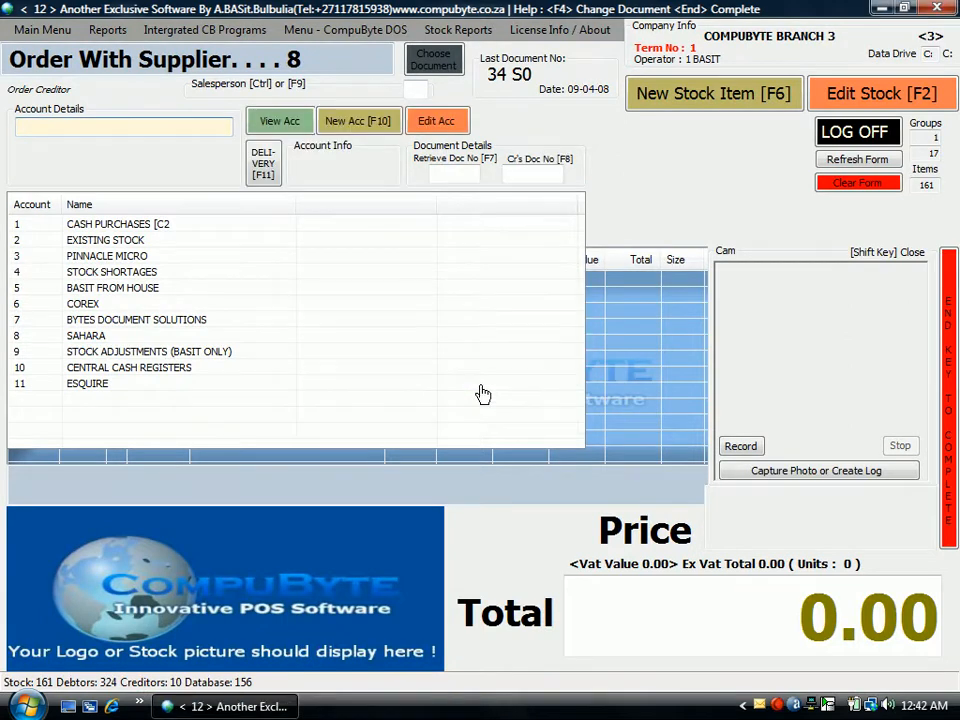
pyautogui.click(62, 34)
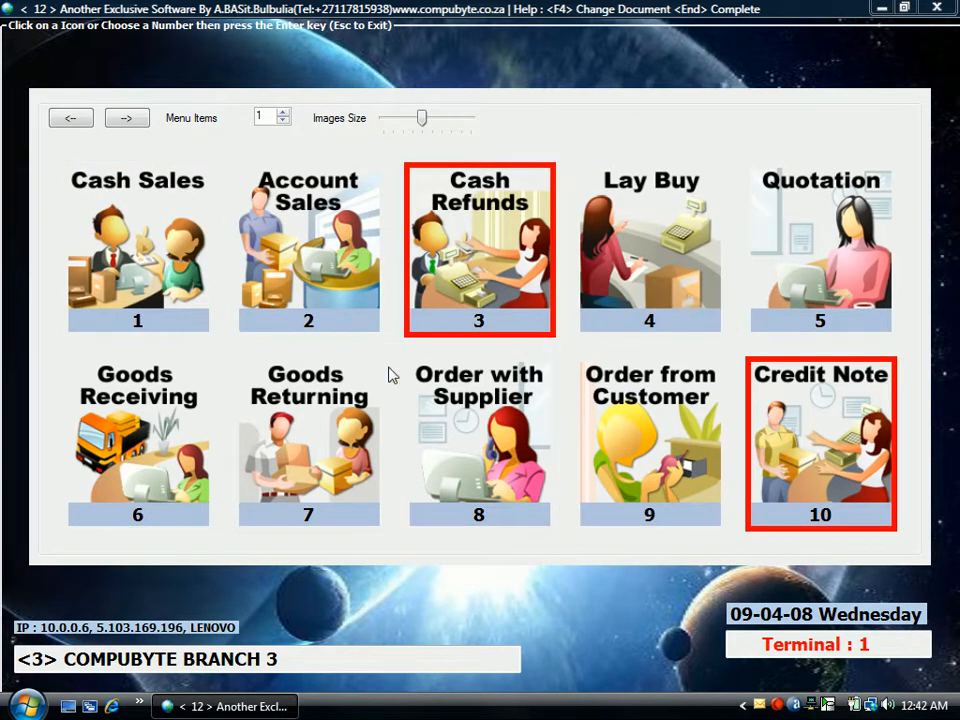
pyautogui.click(310, 299)
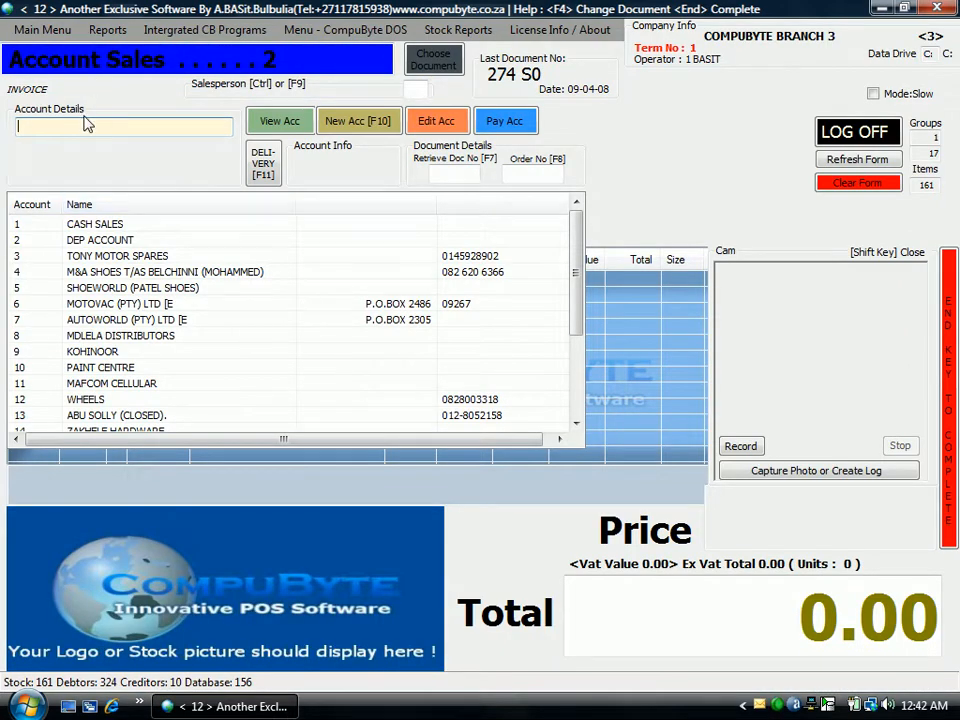
pyautogui.moveTo(79, 125)
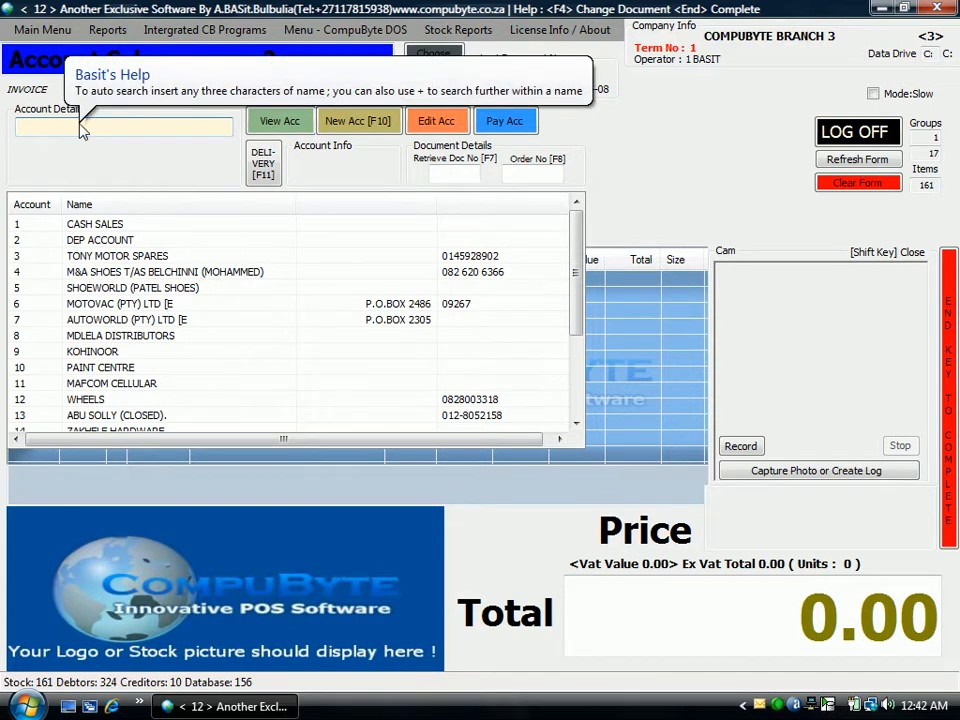
pyautogui.write('oto')
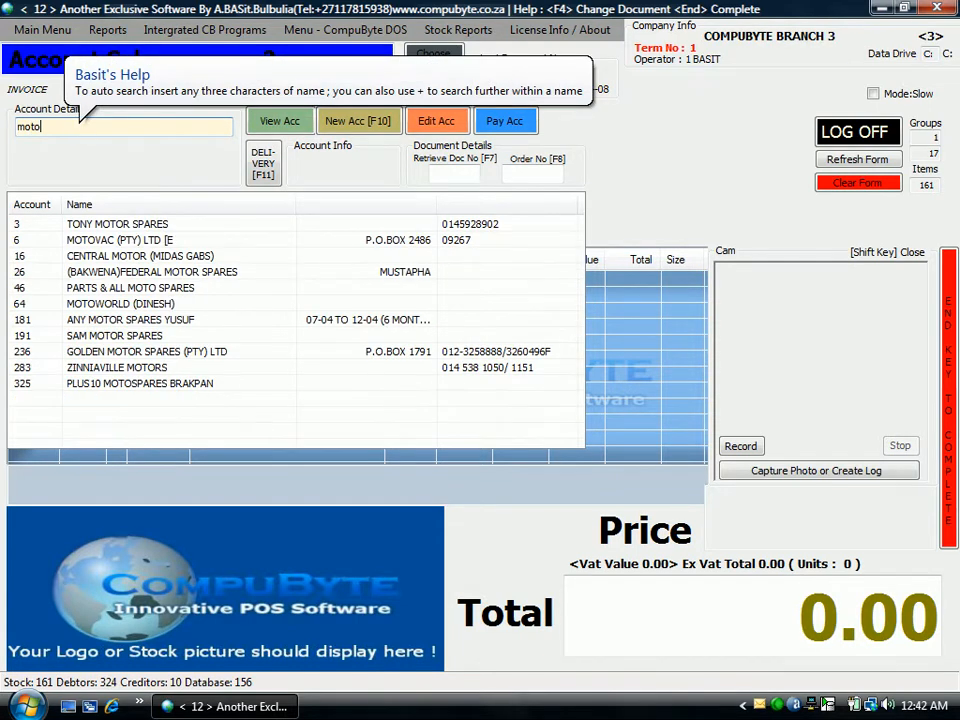
pyautogui.click(122, 241)
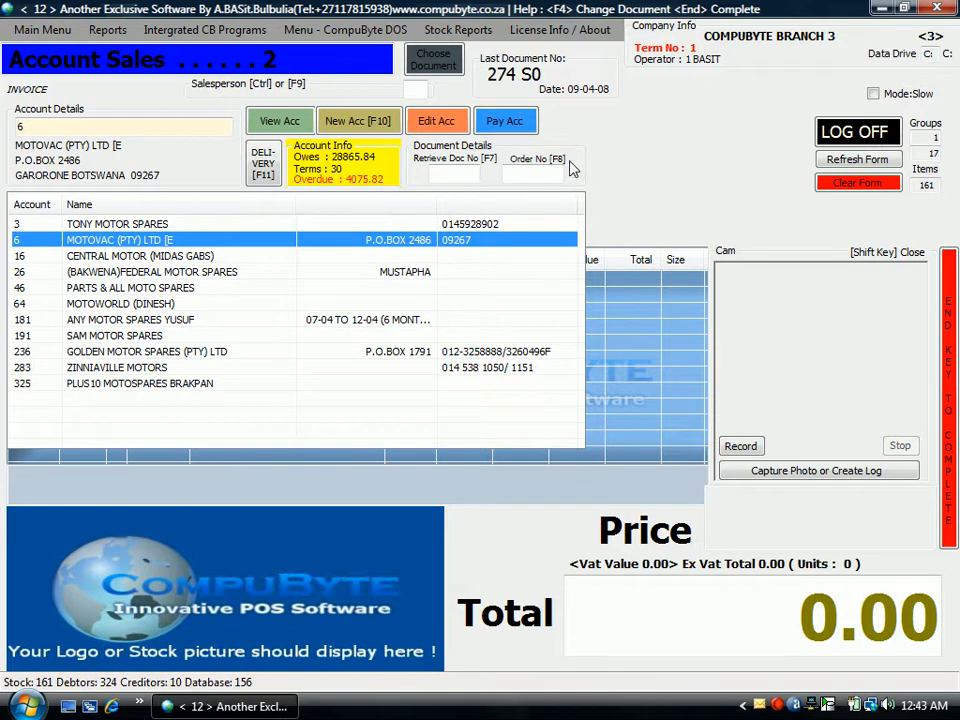
# Open the payment receipt for the MOTOVAC account, authorising it with the Level 5 password
pyautogui.click(518, 130)
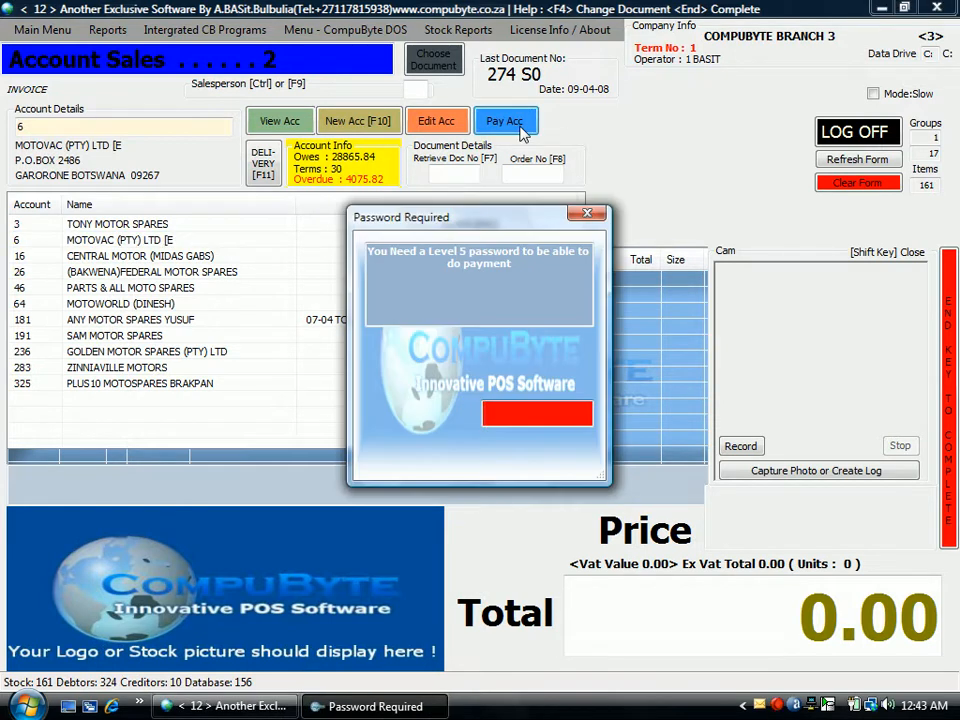
pyautogui.write('**')
pyautogui.press('Return')
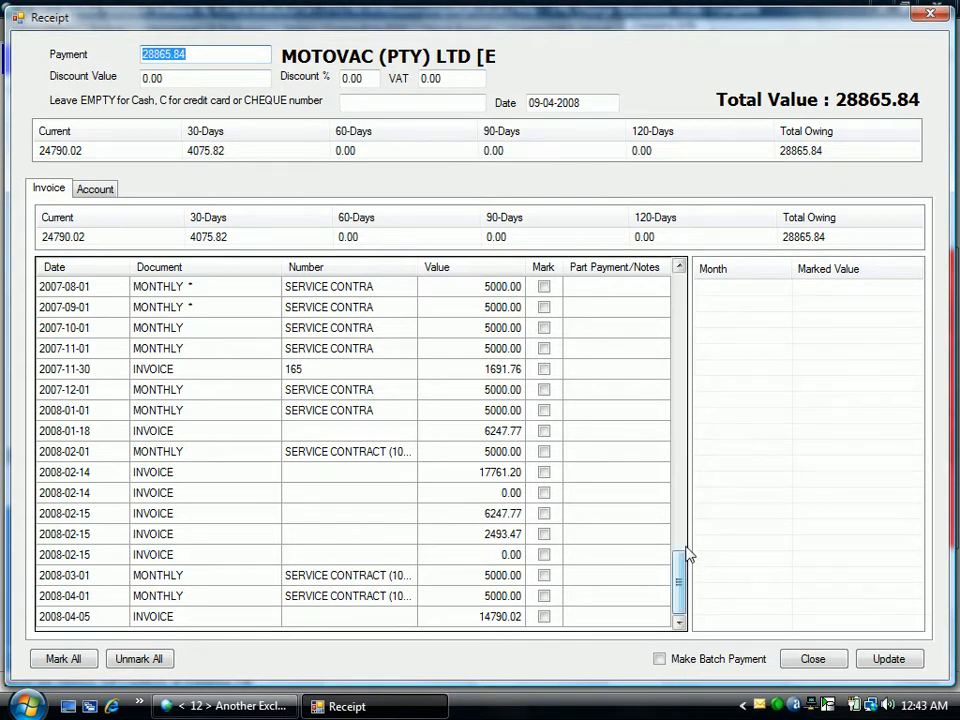
# Set the payment to the 30-days balance of 4075.82 and post it despite the marked-value difference, using automatic period deduction and accepting the balance
pyautogui.click(215, 157)
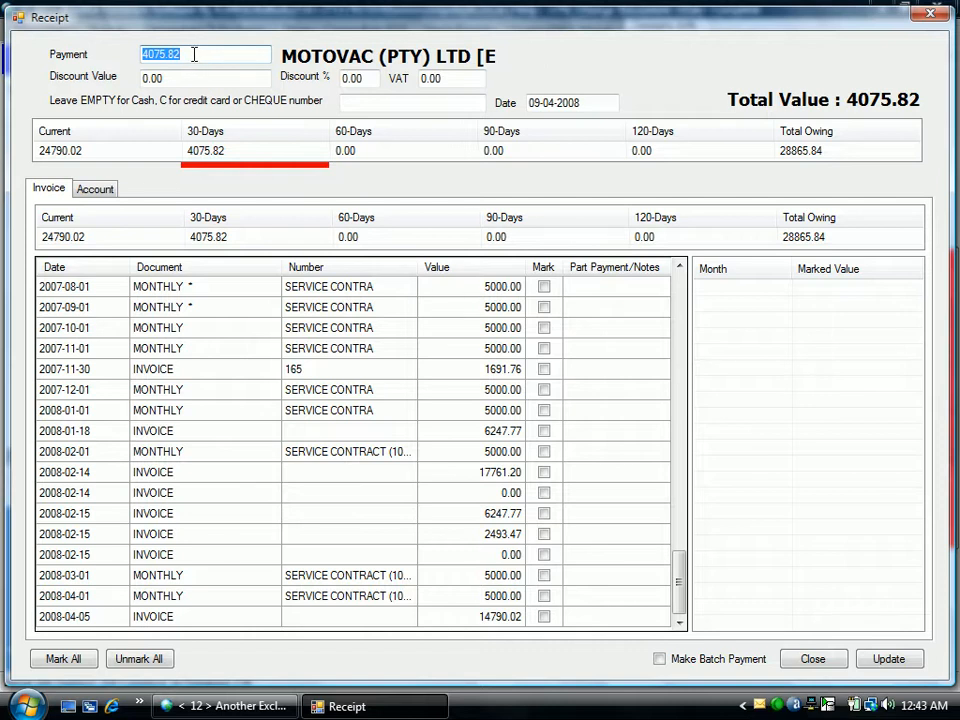
pyautogui.press('Tab')
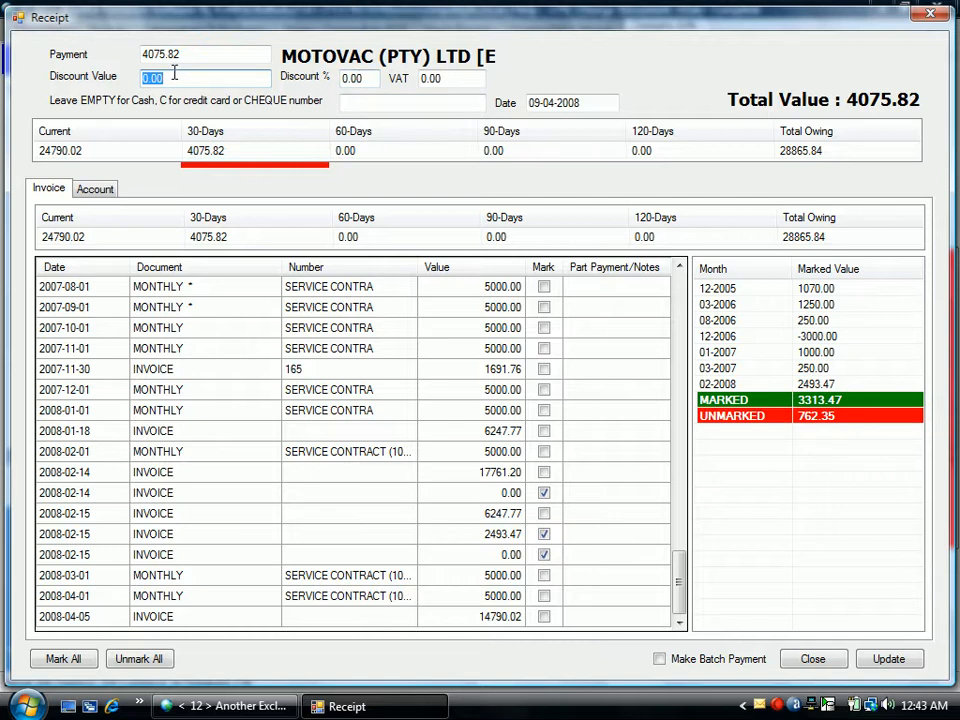
pyautogui.click(899, 664)
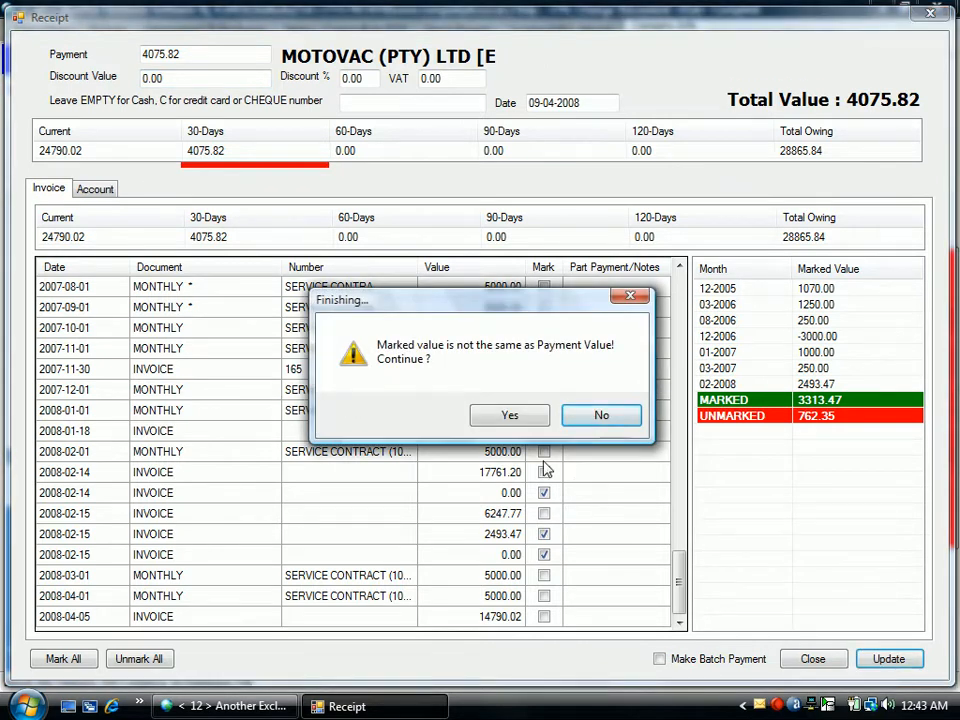
pyautogui.click(524, 422)
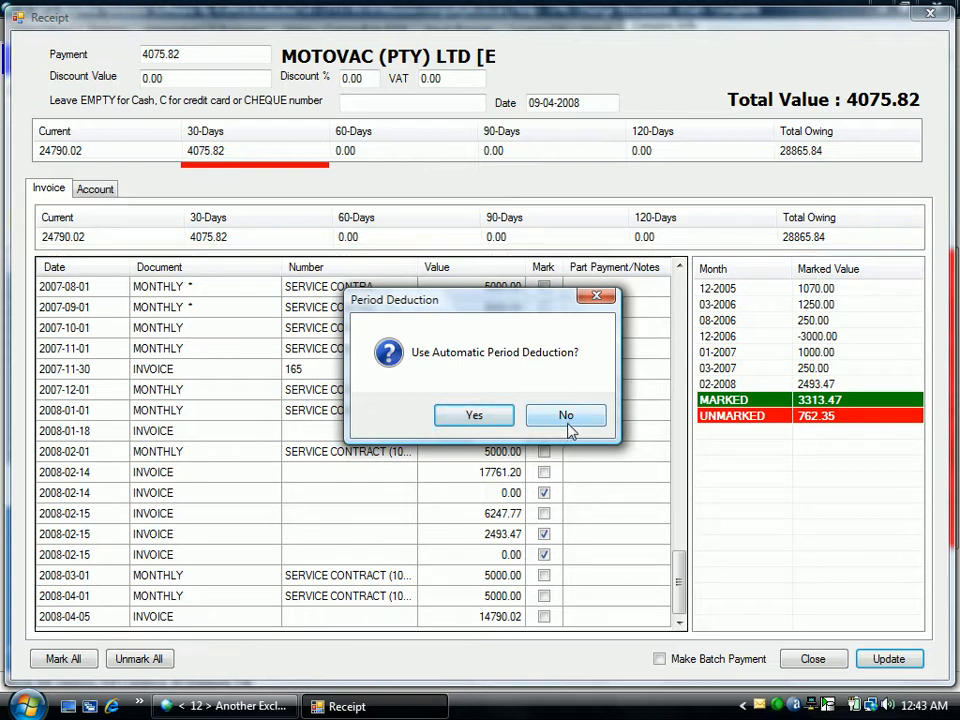
pyautogui.click(473, 420)
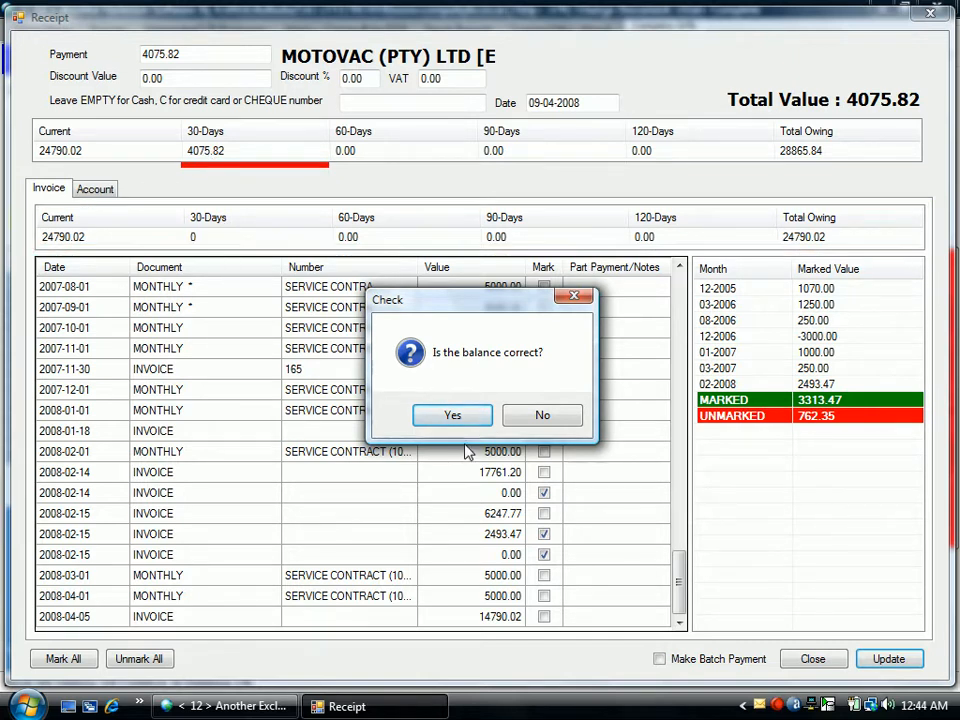
pyautogui.click(453, 415)
# Complete the receipt document with 0 copies and continue to the next sale
pyautogui.write('9')
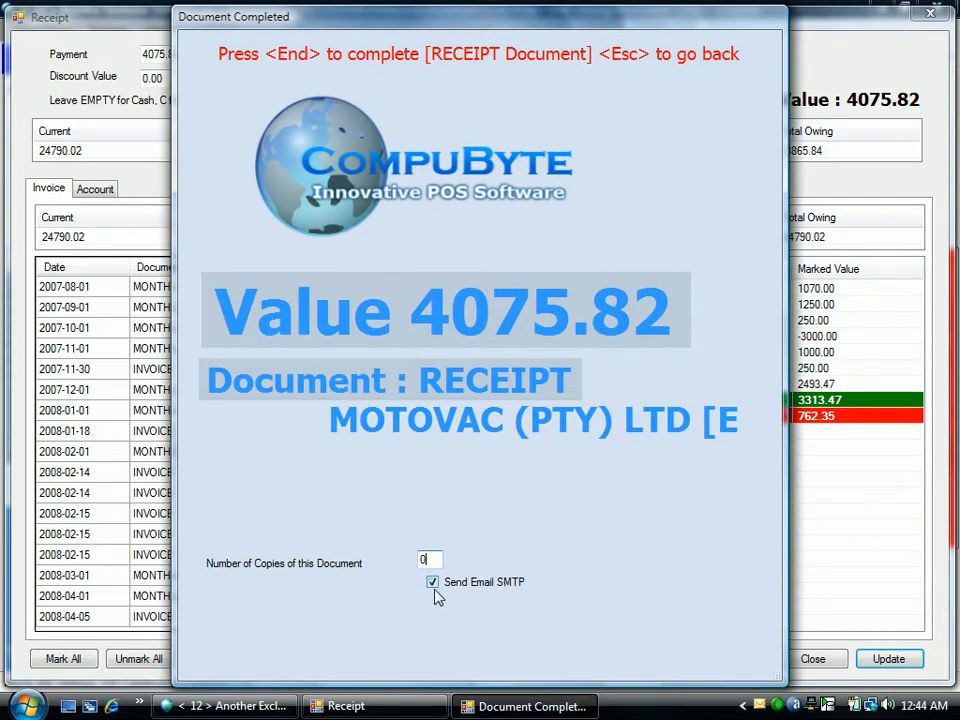
pyautogui.press('Return')
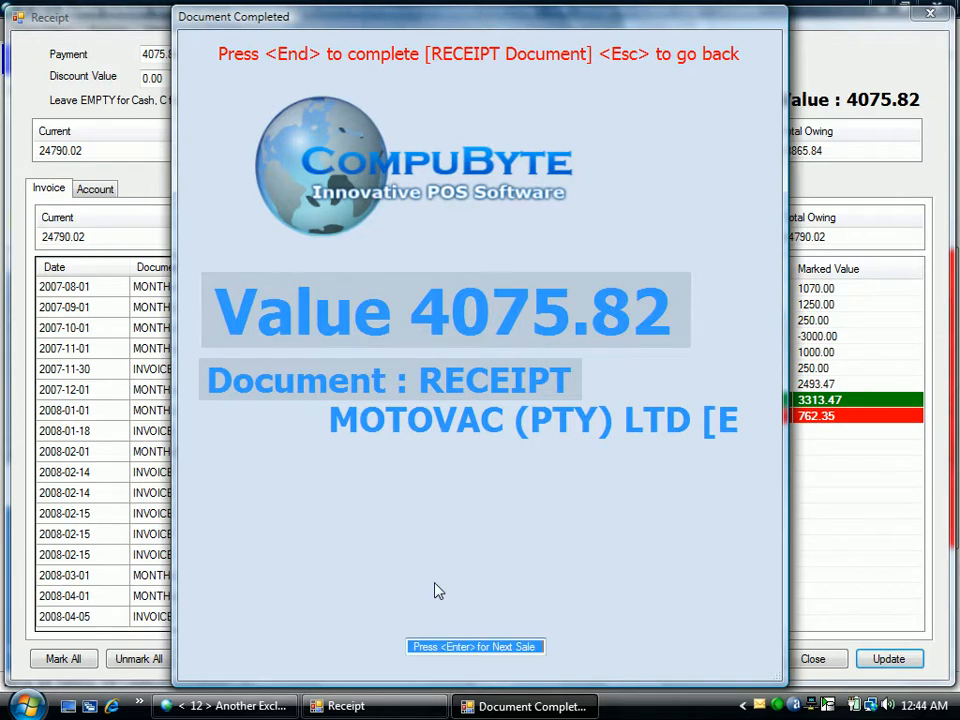
pyautogui.press('Return')
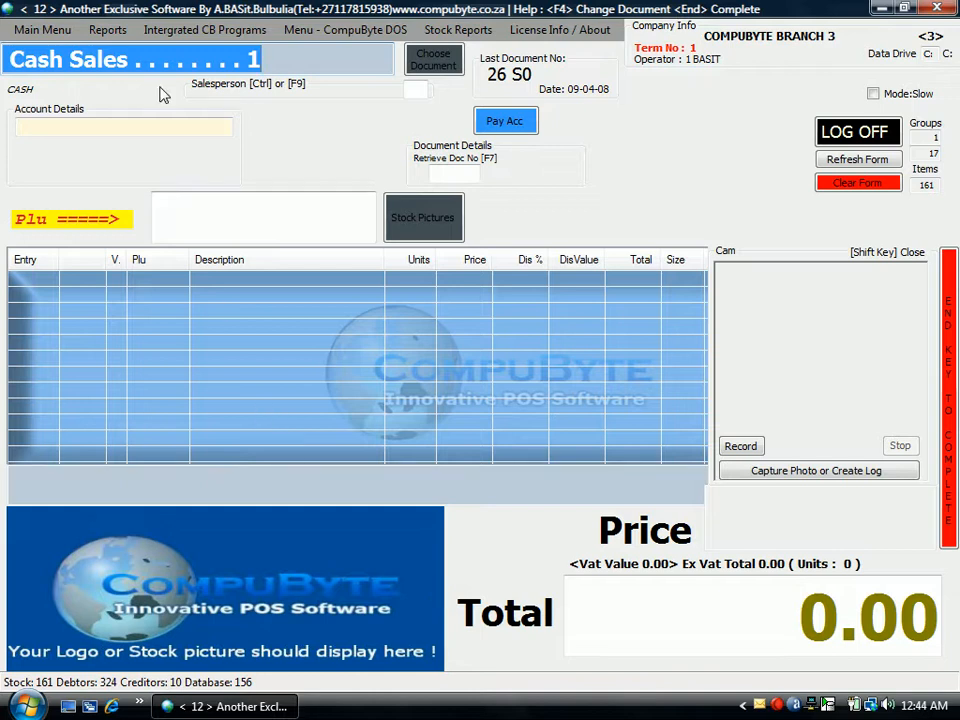
# Change the document type to Goods Receiving and select the PINNACLE MICRO supplier account
pyautogui.press('F4')
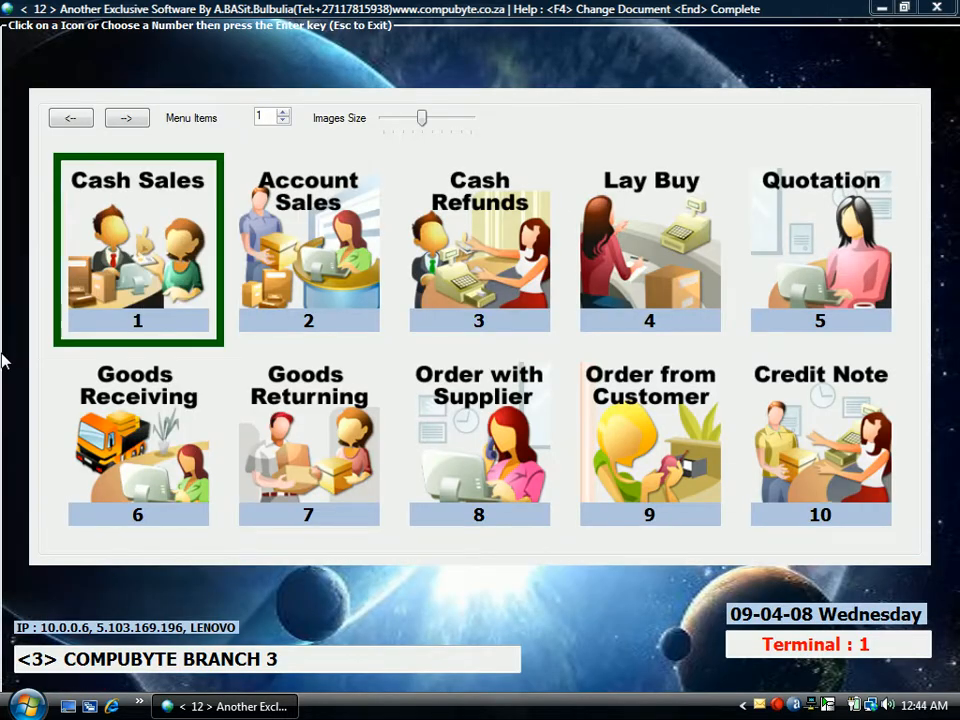
pyautogui.click(126, 427)
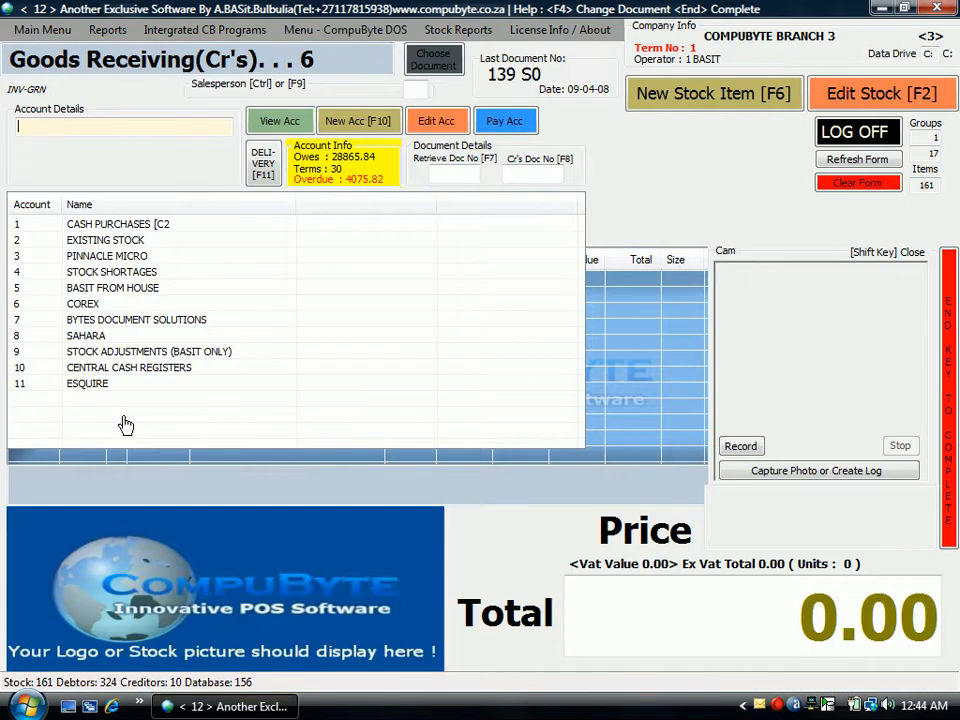
pyautogui.click(106, 258)
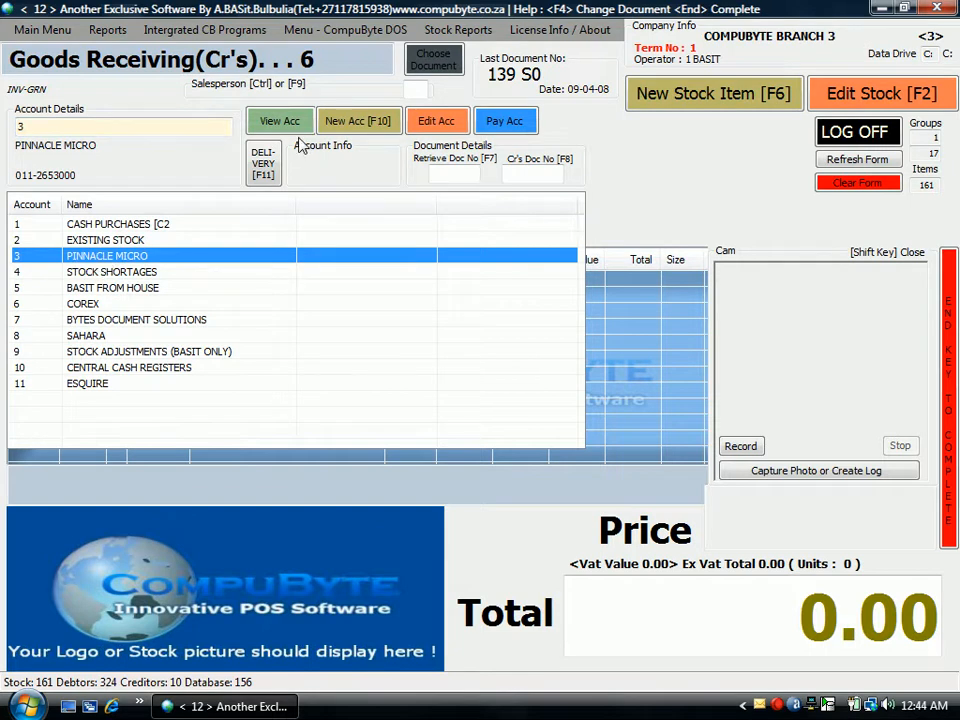
# Open the payment form for the PINNACLE MICRO account, authorising it with the Level 5 password
pyautogui.click(514, 122)
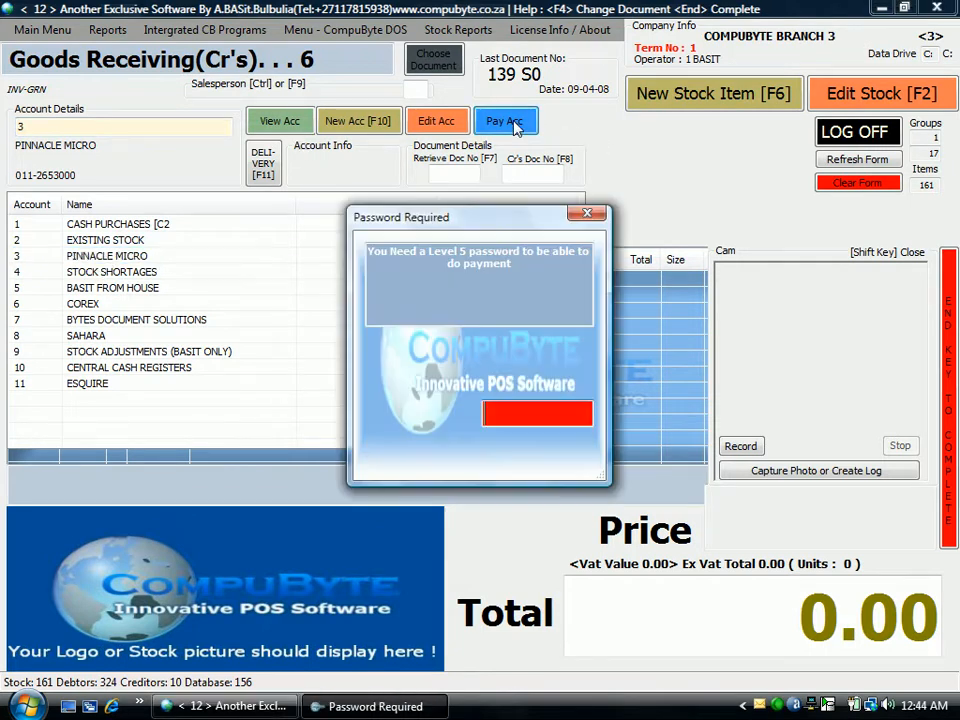
pyautogui.write('***')
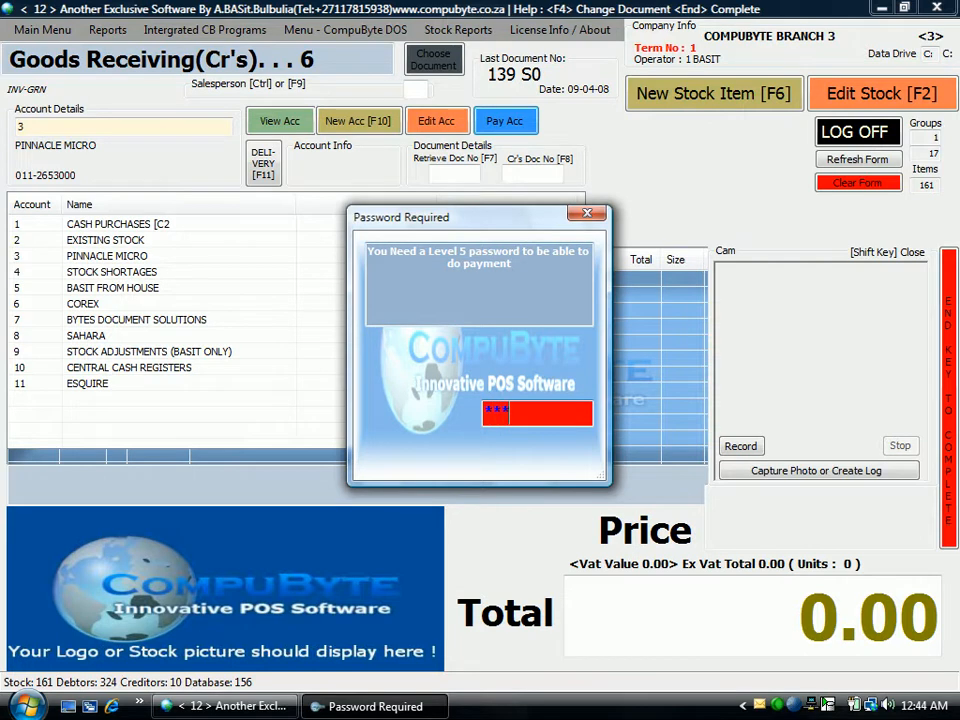
pyautogui.write('*')
pyautogui.press('Return')
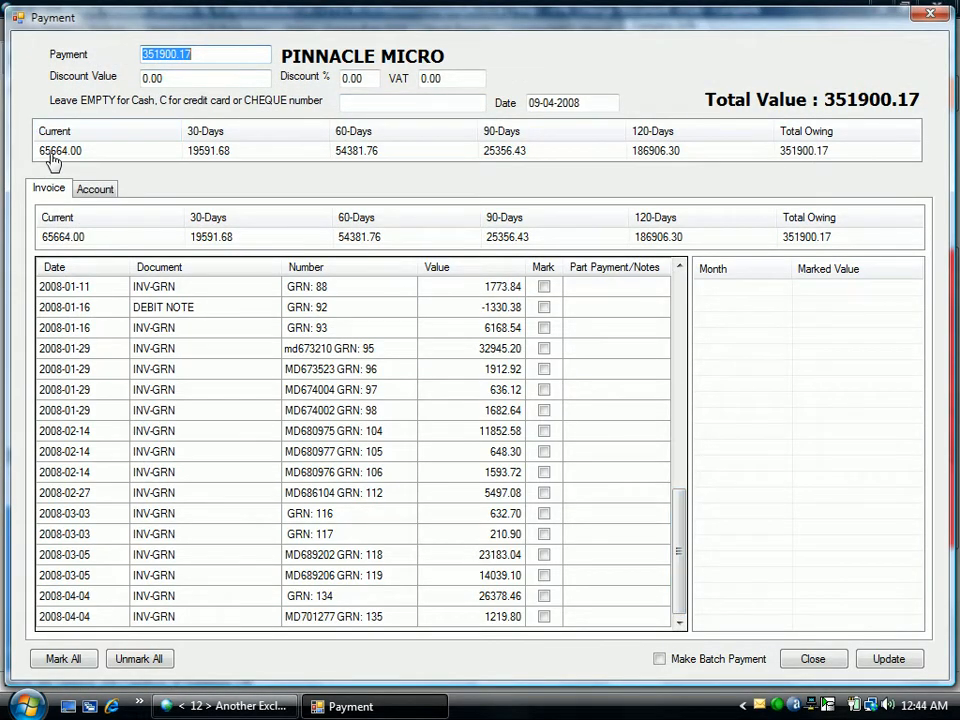
# Set the supplier payment to cover the 30-days through 120-days balances, 286236.17 in total
pyautogui.click(672, 152)
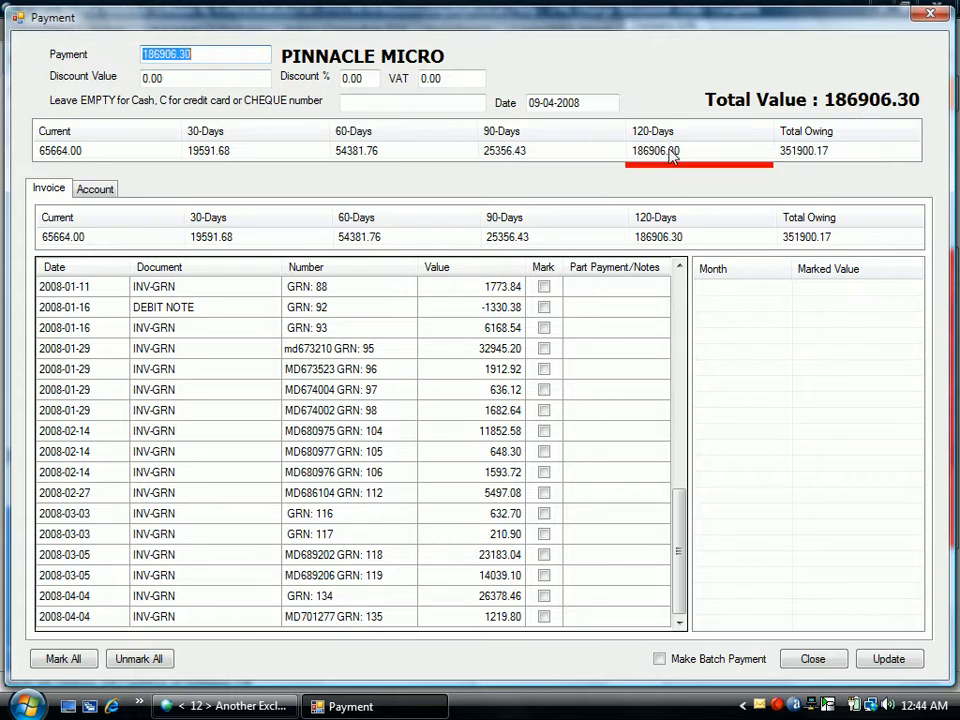
pyautogui.click(553, 162)
pyautogui.click(360, 160)
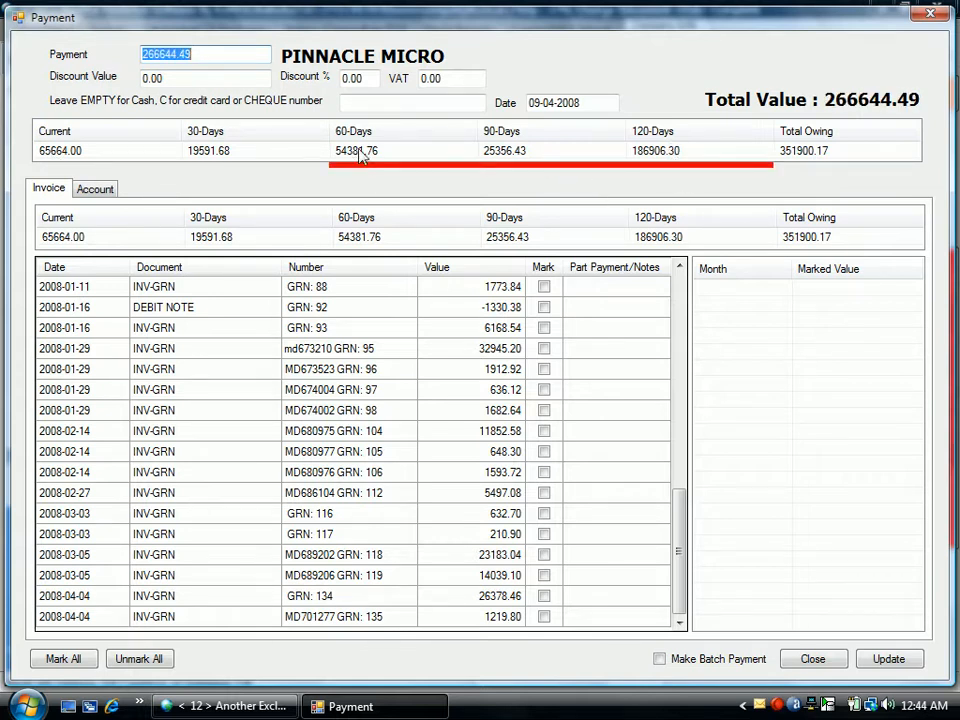
pyautogui.click(222, 166)
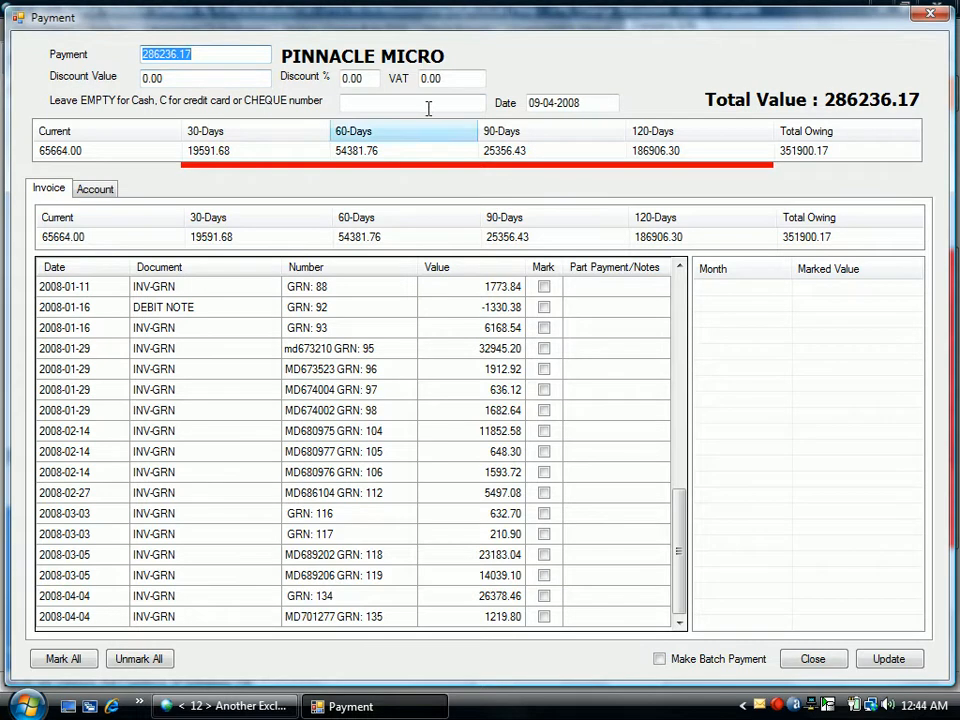
# Apply a 10% discount to the supplier payment
pyautogui.click(347, 84)
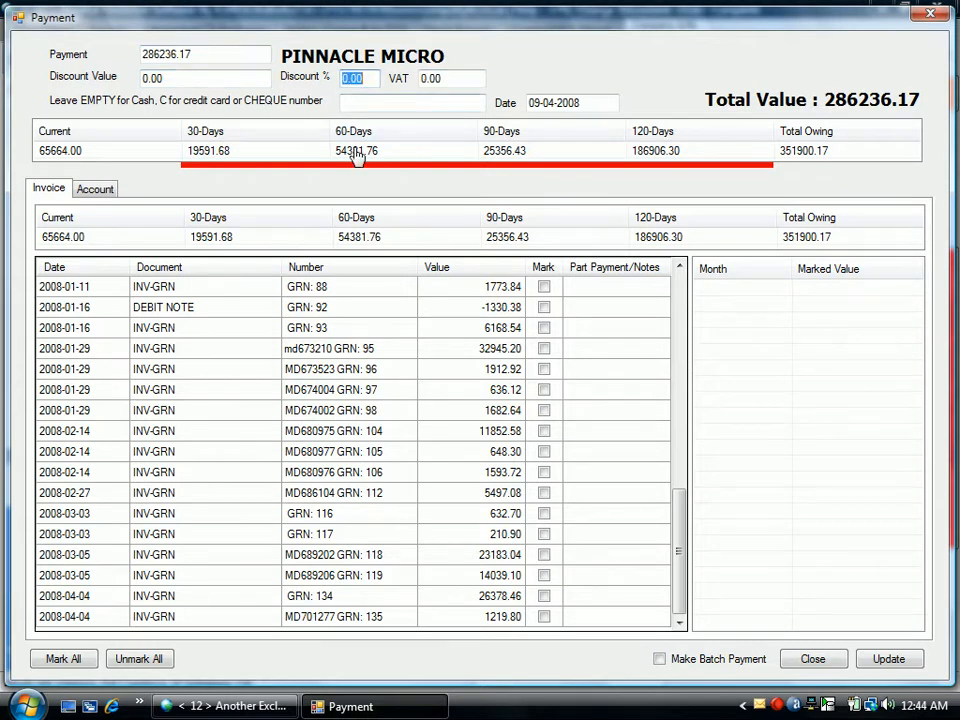
pyautogui.write('10')
pyautogui.press('Tab')
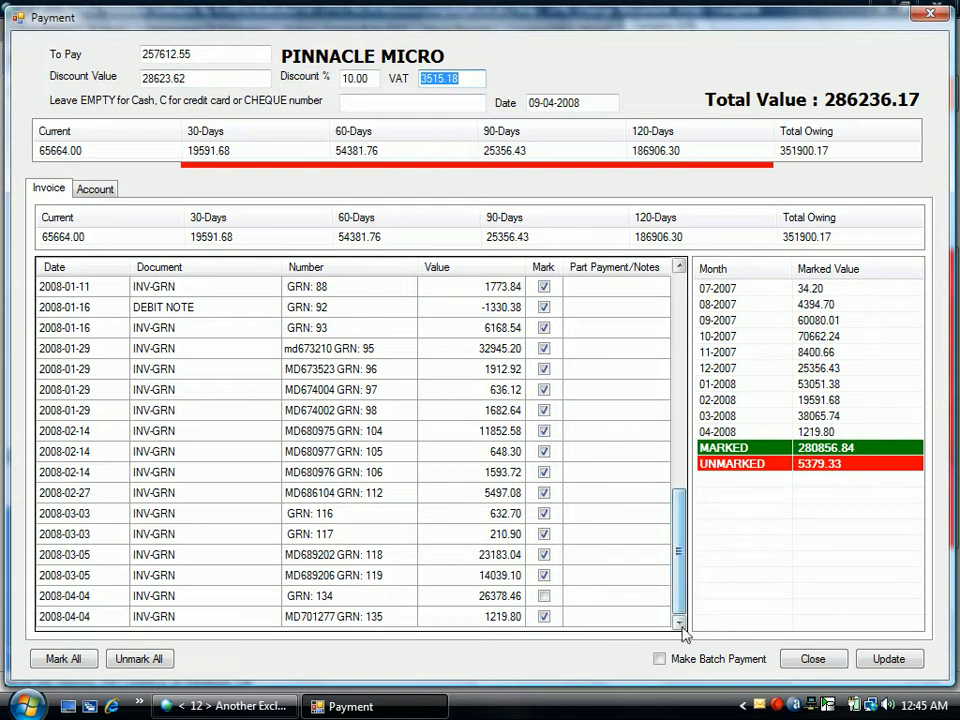
# Mark the GRN: 134 invoice and all remaining documents in the supplier's invoice list
pyautogui.click(543, 597)
pyautogui.click(543, 597)
pyautogui.moveTo(677, 553); pyautogui.dragTo(680, 610)
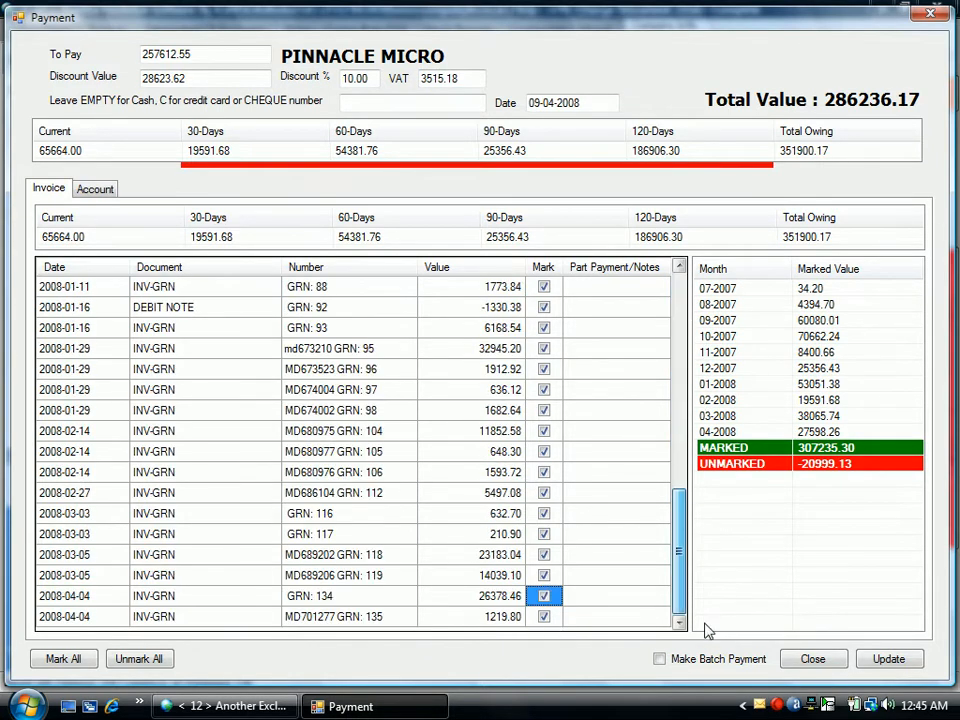
pyautogui.click(57, 664)
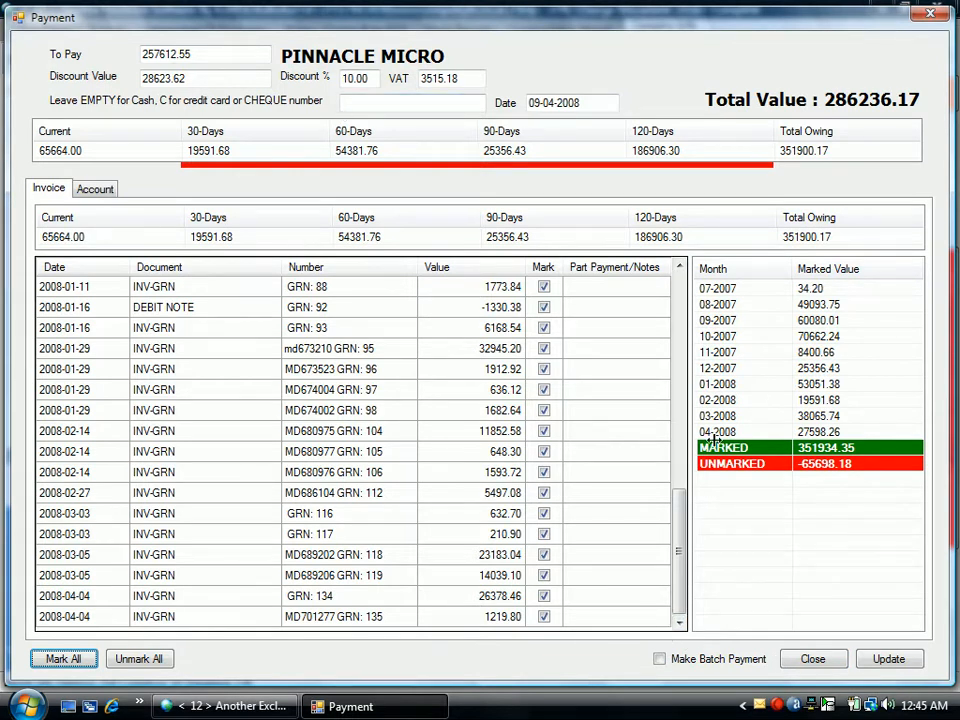
# Post the PINNACLE MICRO payment as a batch payment, accepting the marked-value difference, automatic period deduction and resulting balance
pyautogui.click(661, 660)
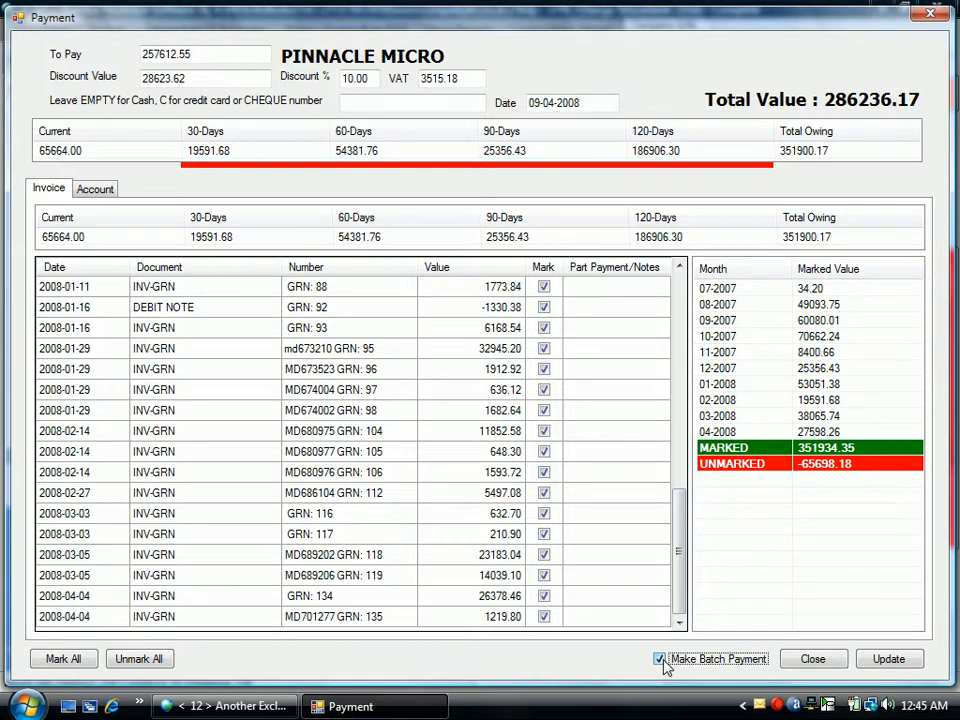
pyautogui.click(890, 660)
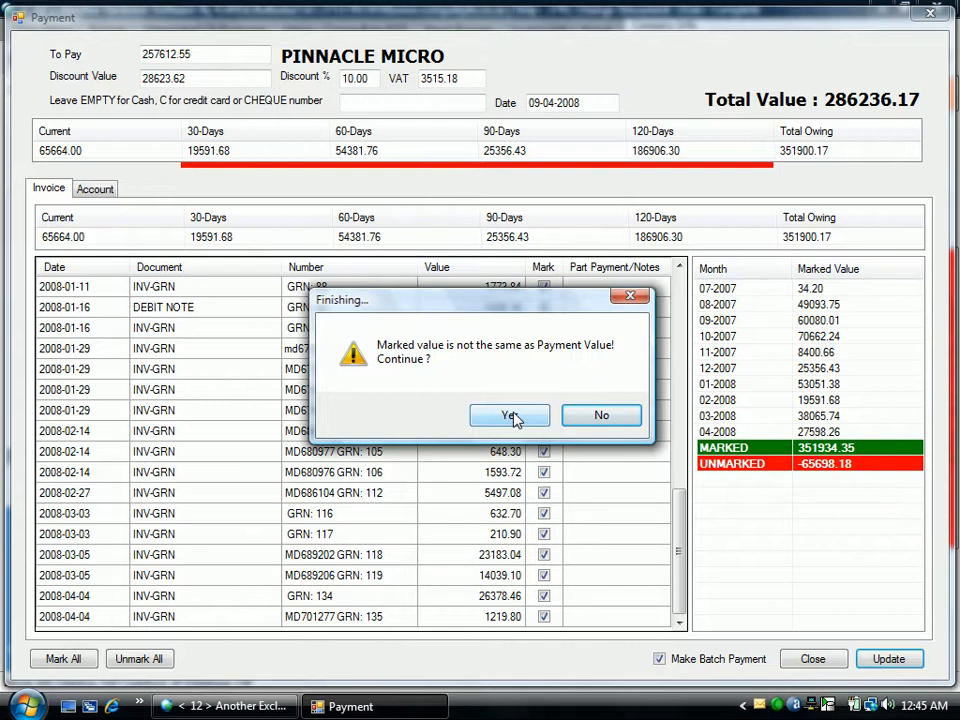
pyautogui.click(512, 416)
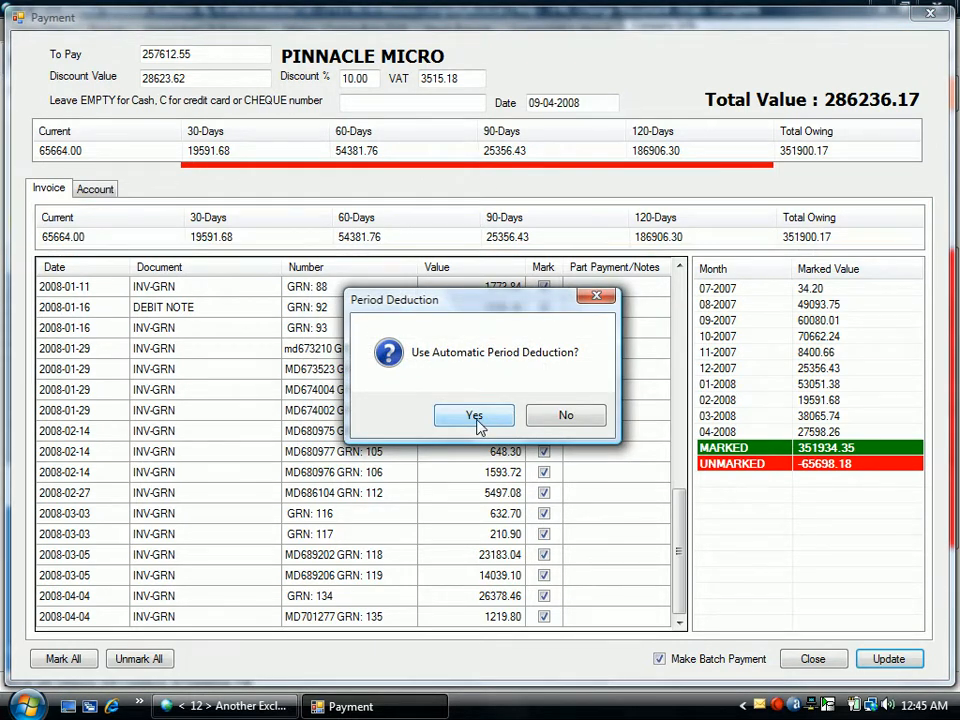
pyautogui.click(476, 418)
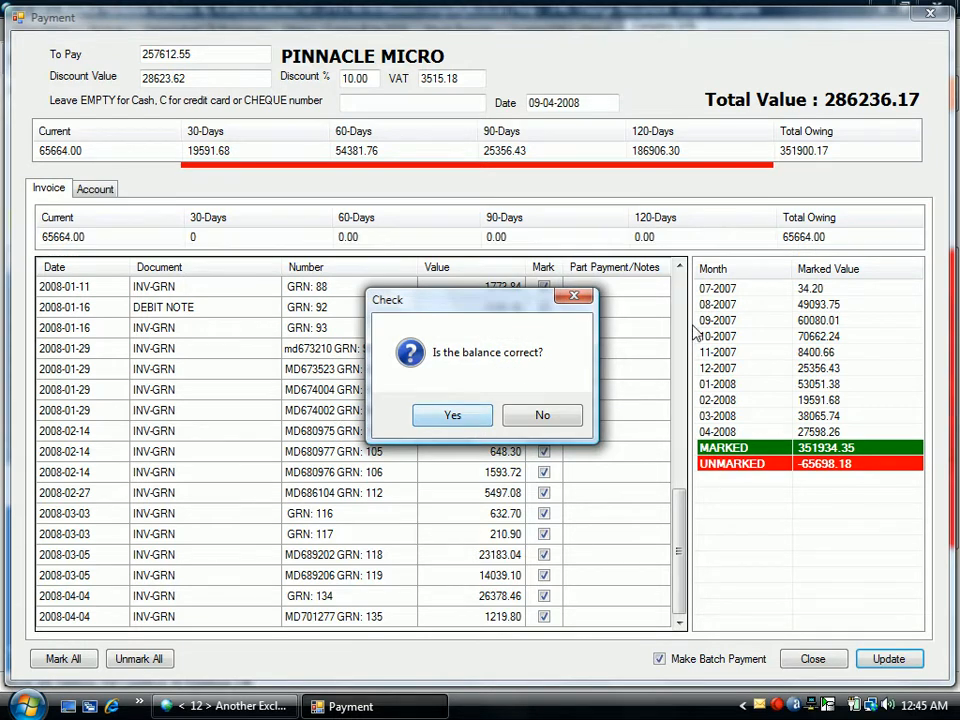
pyautogui.click(471, 421)
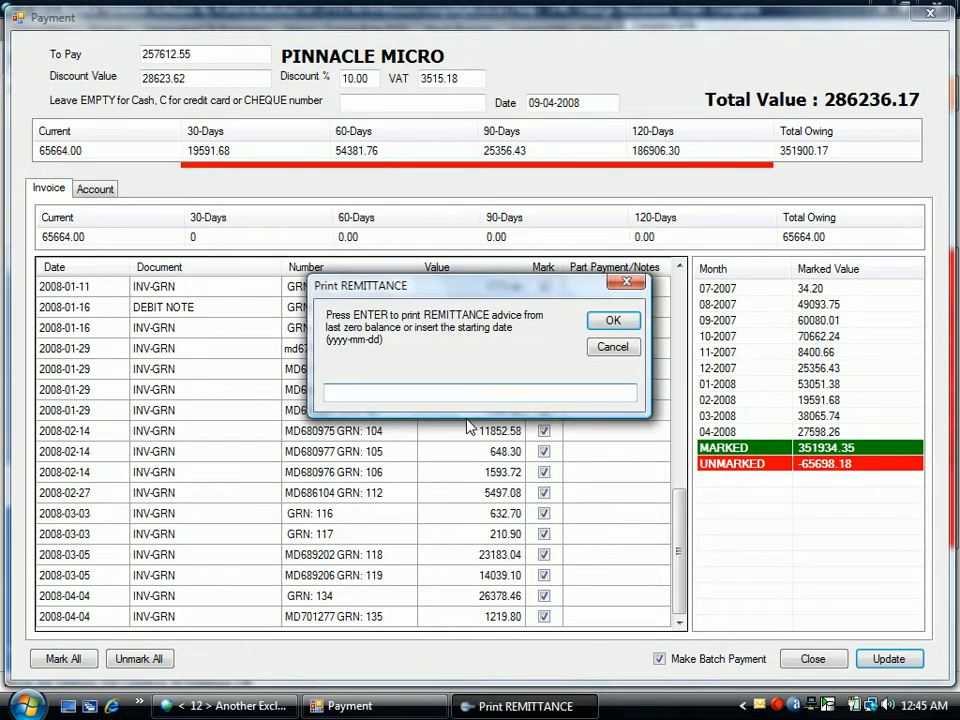
# Print one copy of the PINNACLE MICRO remittance advice from the last zero balance and continue to batch processing
pyautogui.click(632, 328)
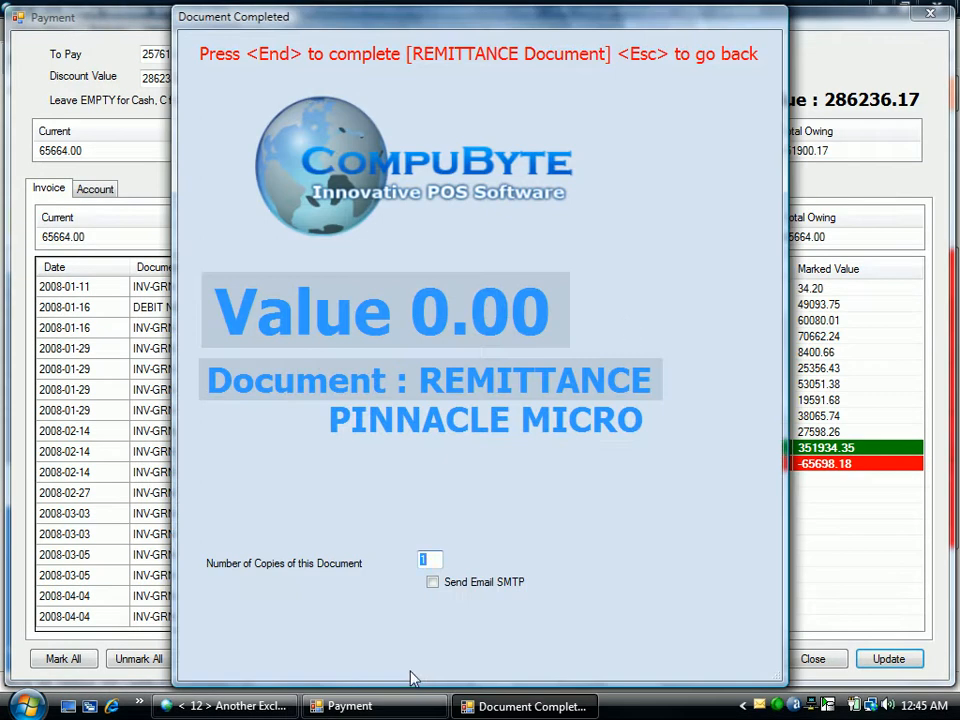
pyautogui.press('End')
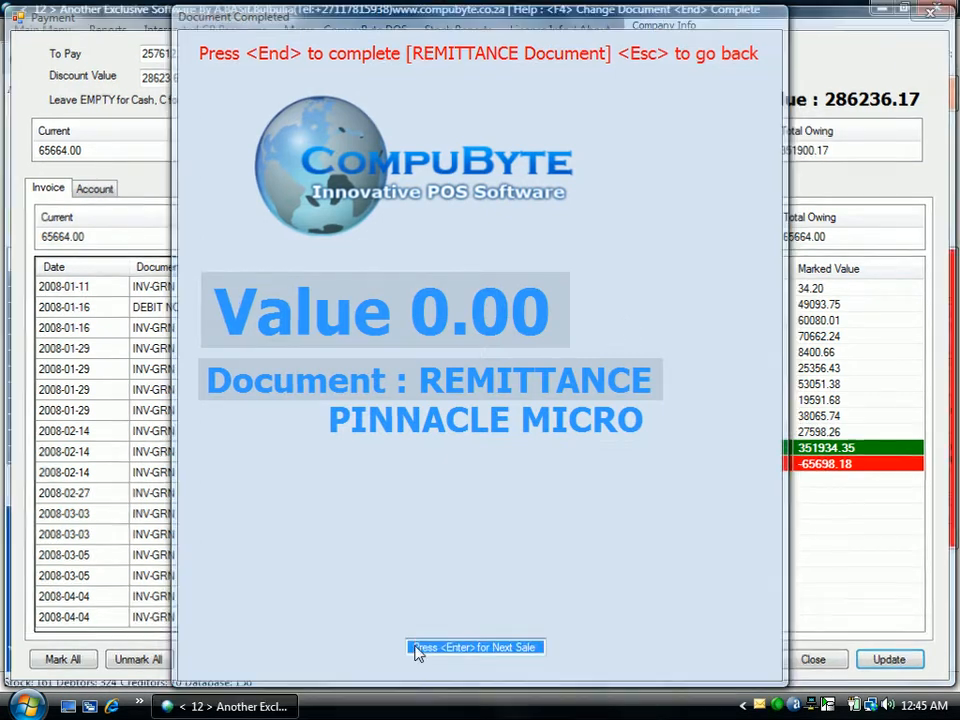
pyautogui.press('Return')
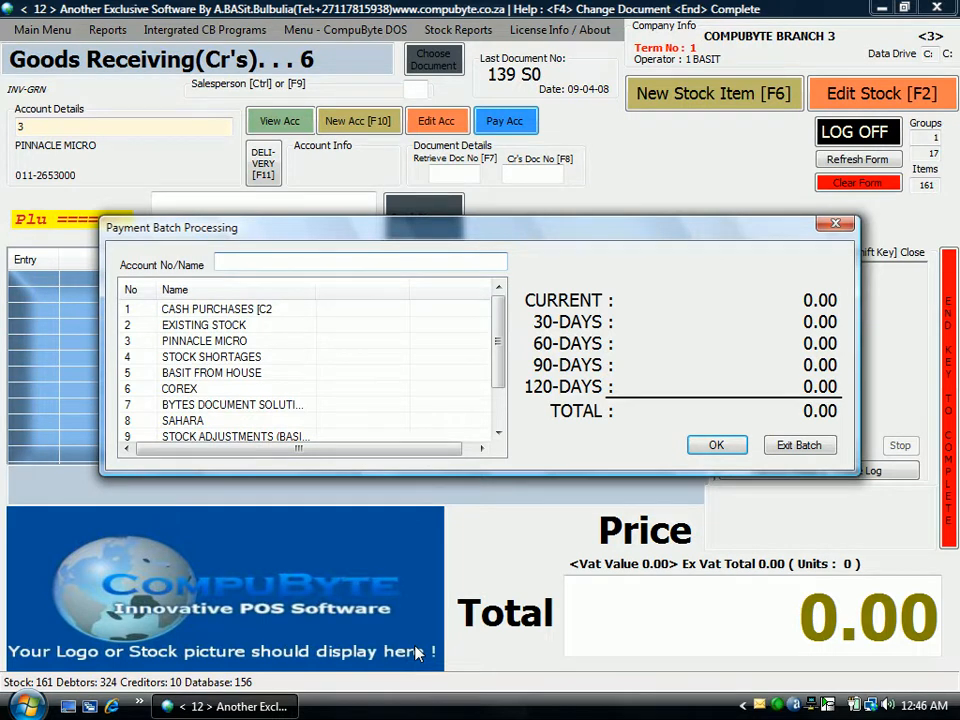
# Open the payment form for COREX in the batch and set the payment to the 120-days balance, 10863.06
pyautogui.click(190, 390)
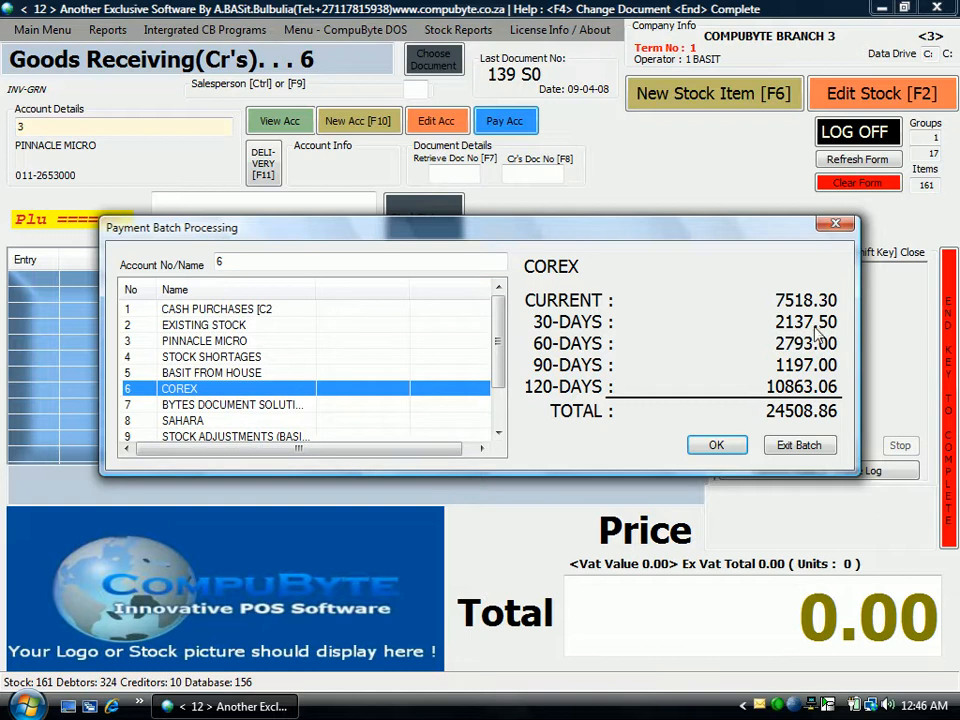
pyautogui.click(724, 446)
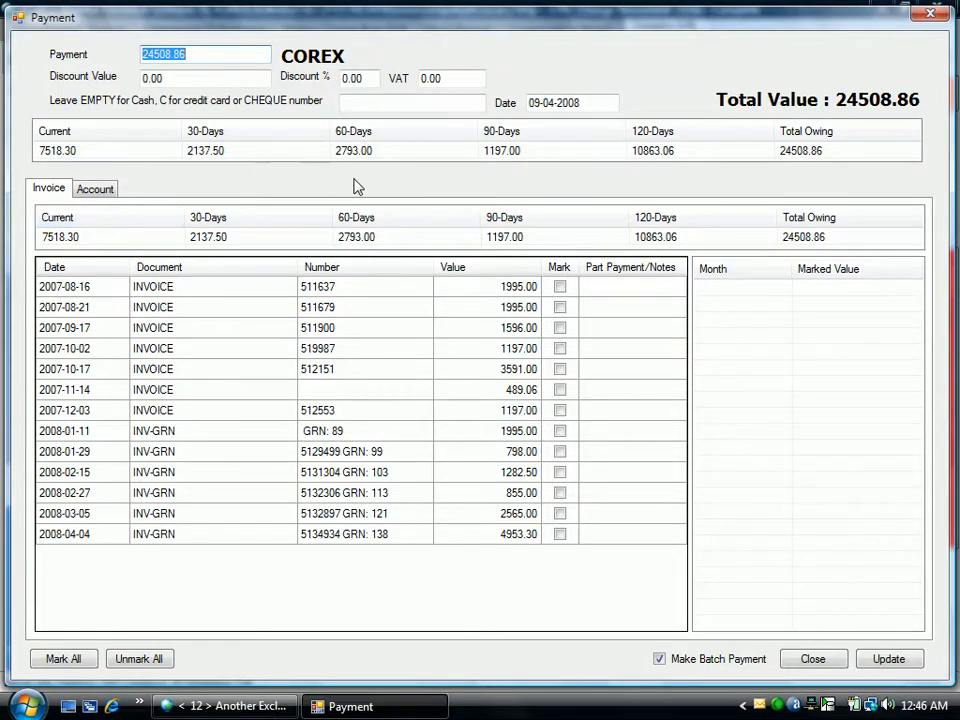
pyautogui.click(662, 155)
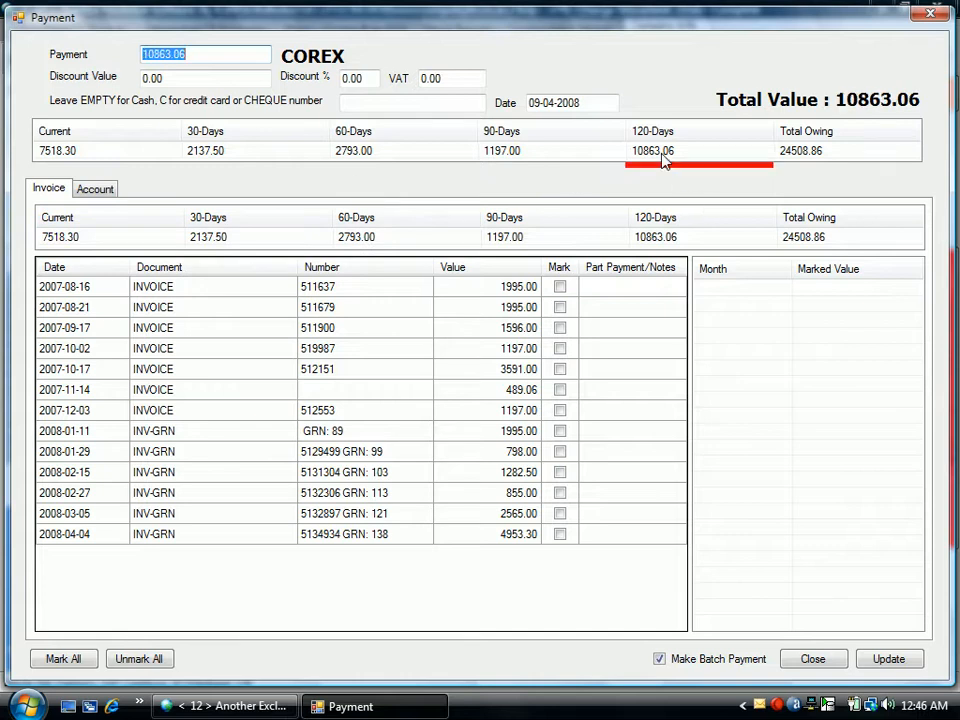
pyautogui.press('Tab')
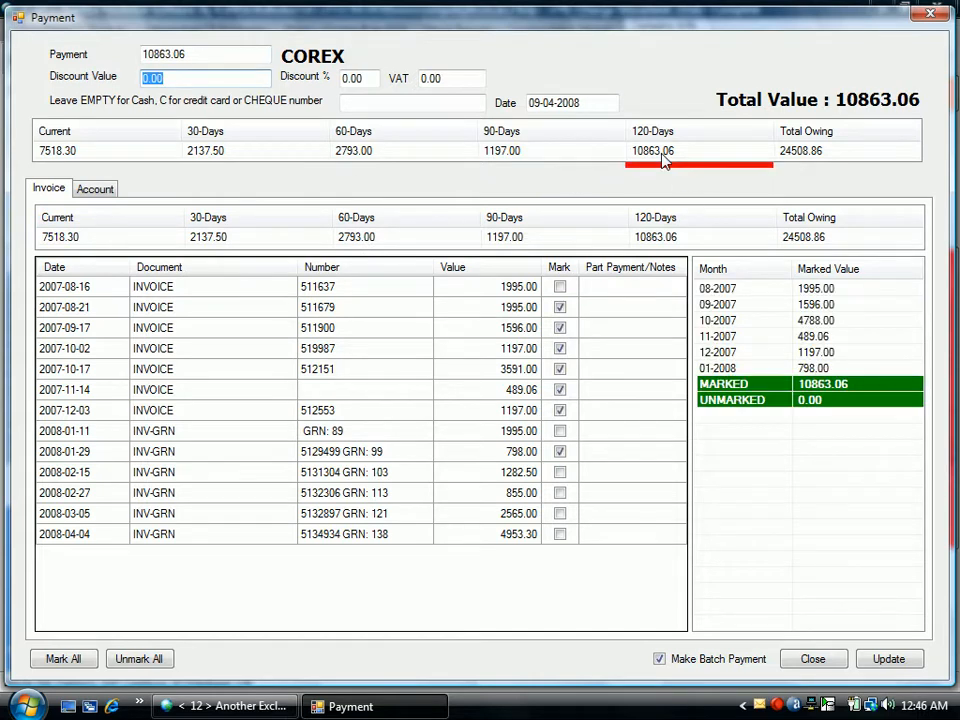
# Mark the 2007-08-16 invoice and unmark the 2007-12-03 and 2008-01-29 documents in the COREX invoice list
pyautogui.click(562, 288)
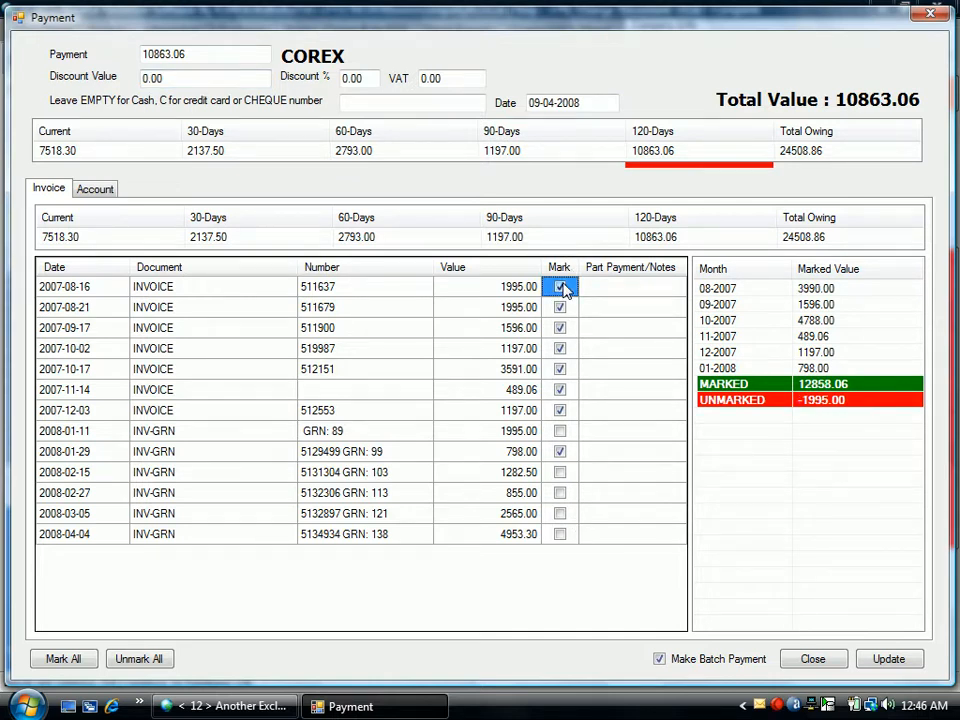
pyautogui.click(560, 451)
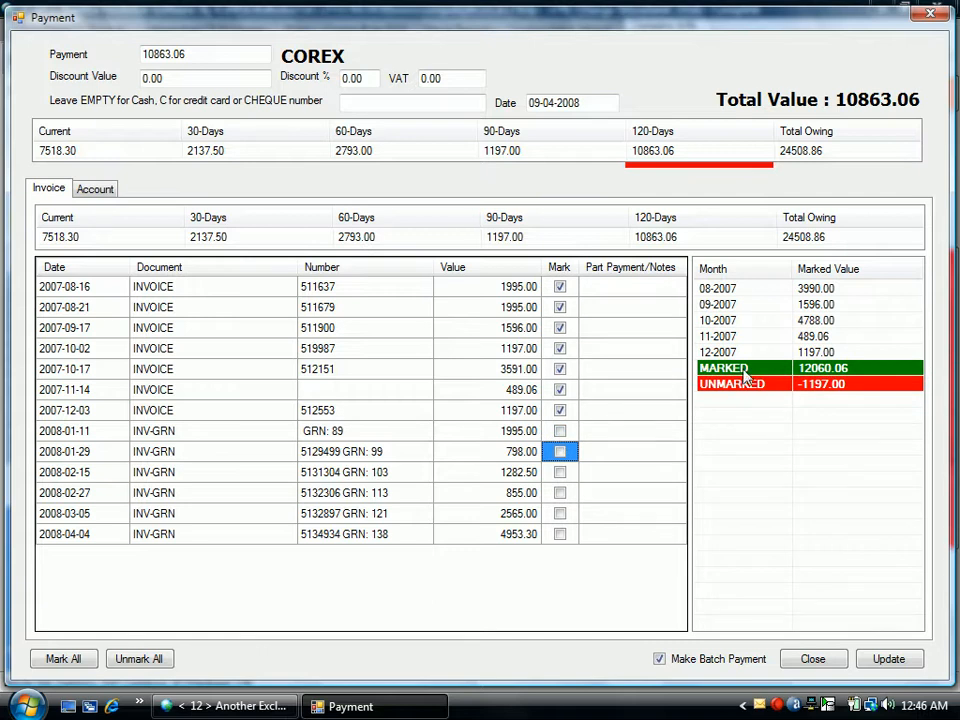
pyautogui.click(561, 411)
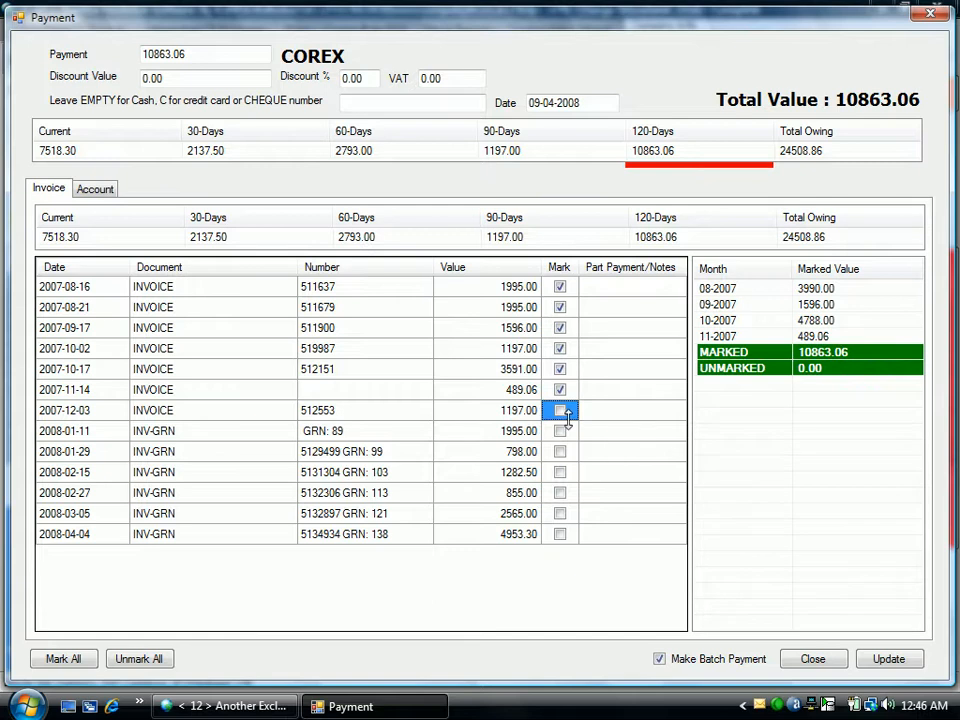
# Finish the COREX payment with automatic period deduction and accept the resulting balance
pyautogui.click(887, 658)
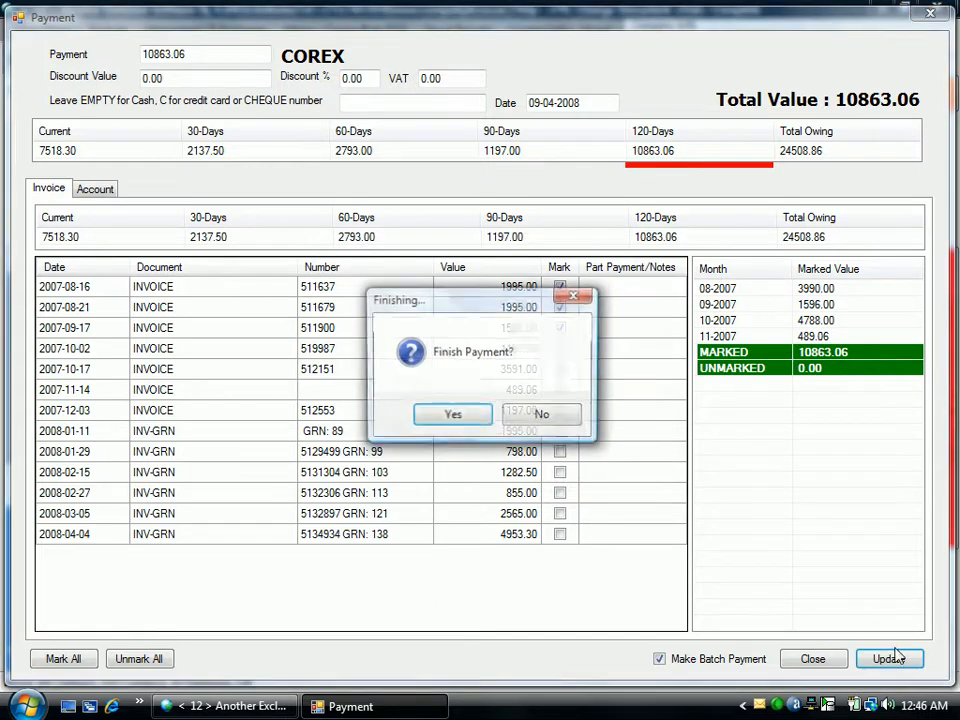
pyautogui.click(453, 424)
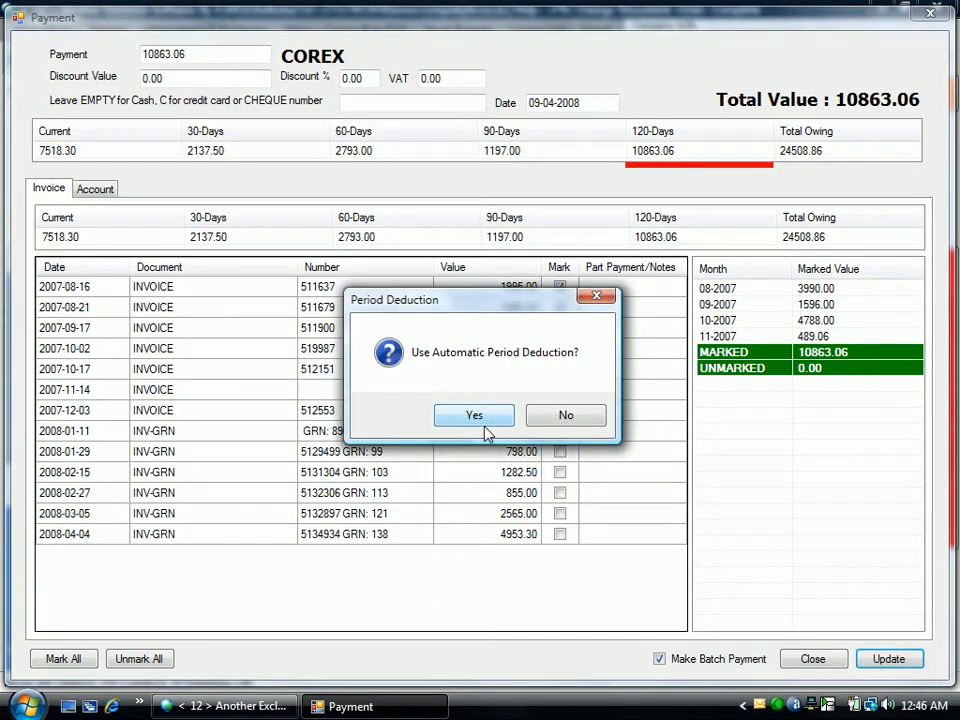
pyautogui.click(479, 422)
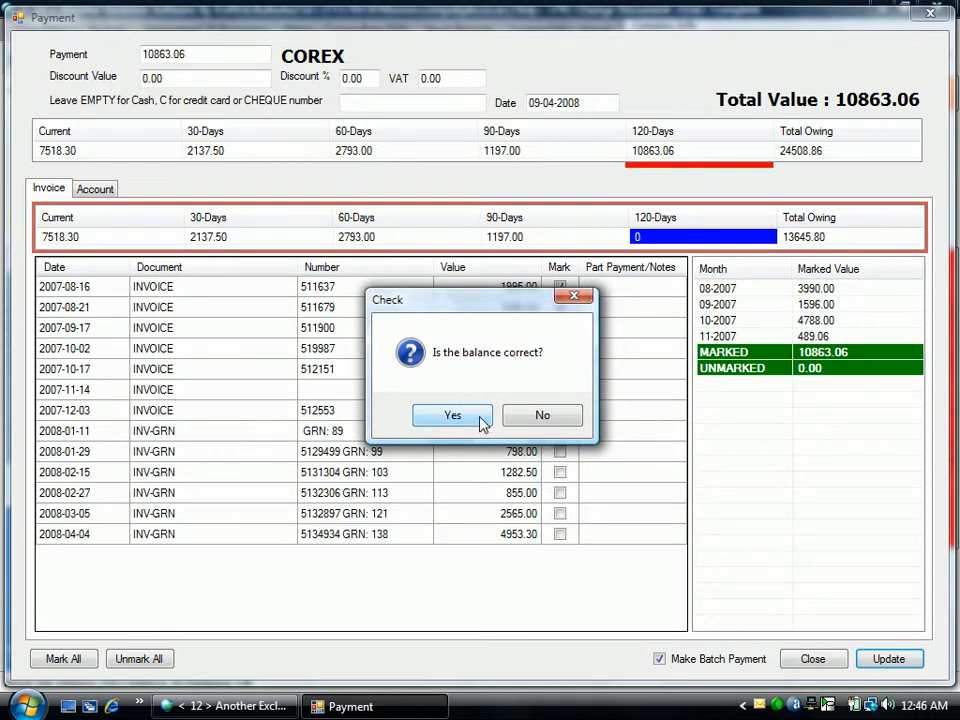
pyautogui.click(479, 422)
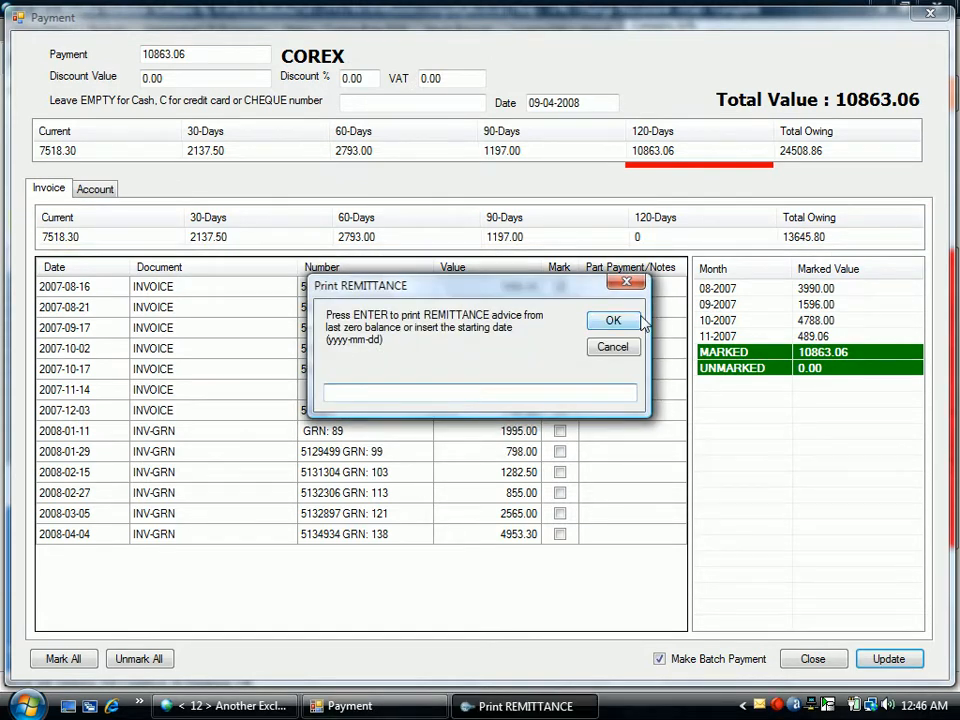
# Print the remittance advice from the last zero balance for the COREX payment and exit batch processing
pyautogui.click(630, 322)
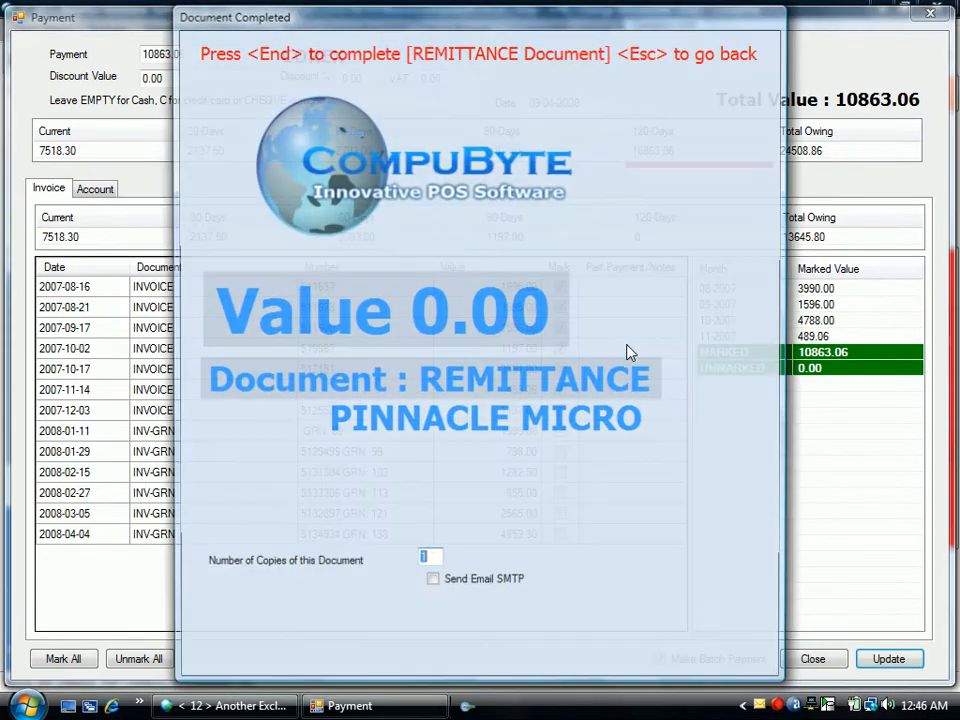
pyautogui.press('End')
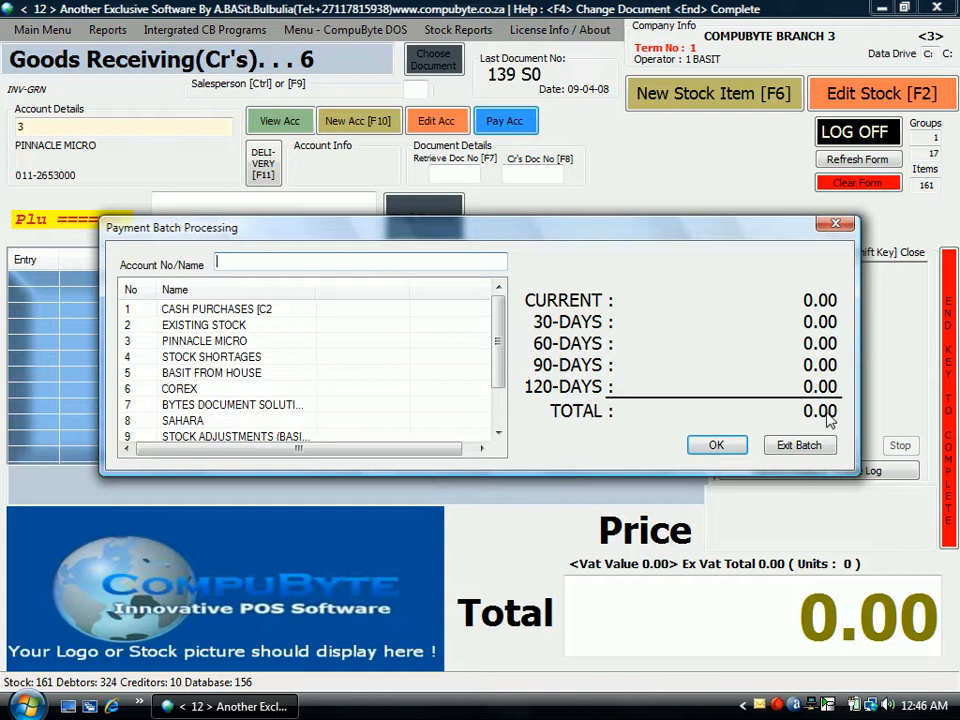
pyautogui.click(812, 448)
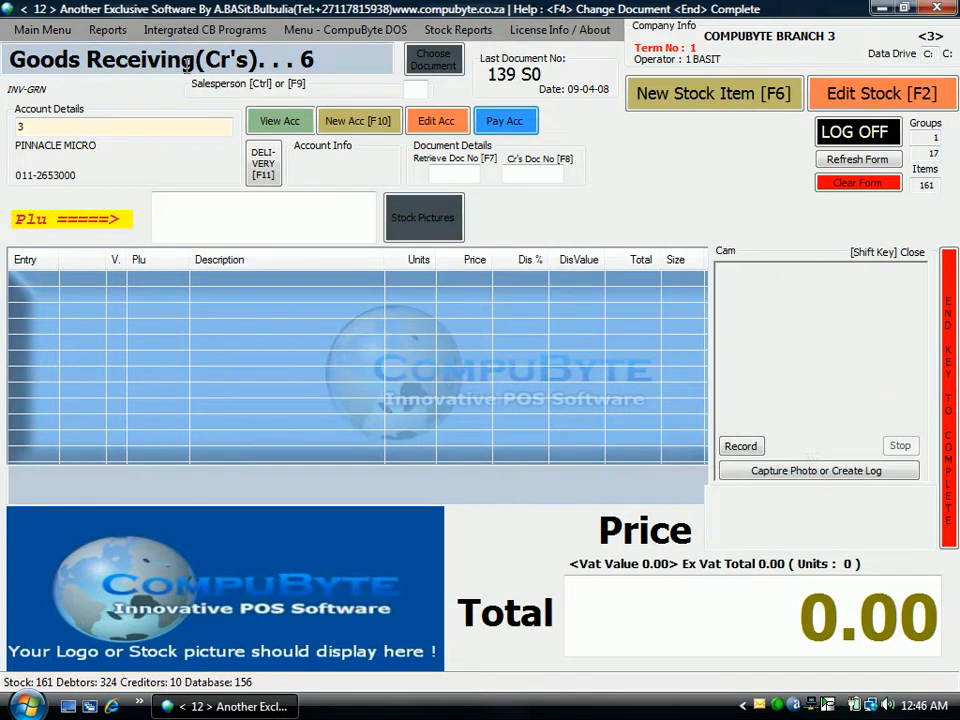
# Start printing remittances from the available reports
pyautogui.click(110, 33)
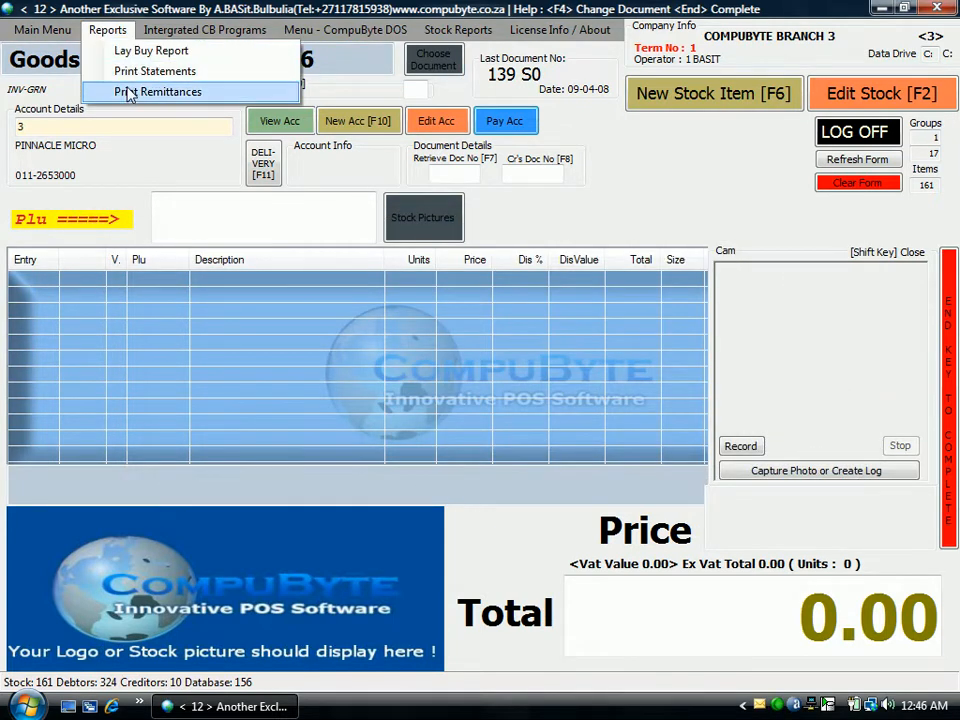